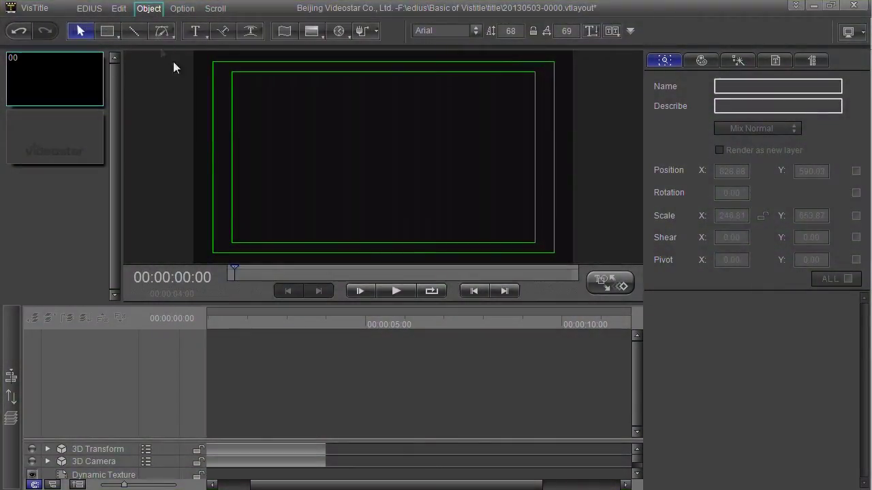
- Add the horizontal text 'This is a vistitle tutorisl' and drag the white 001 shader preset onto it
left_click(195, 31)
left_click(287, 129)
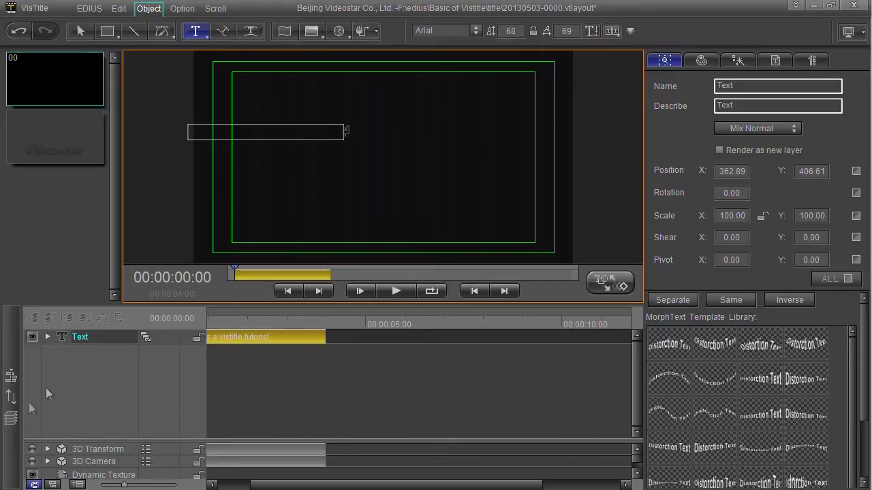
left_click(16, 390)
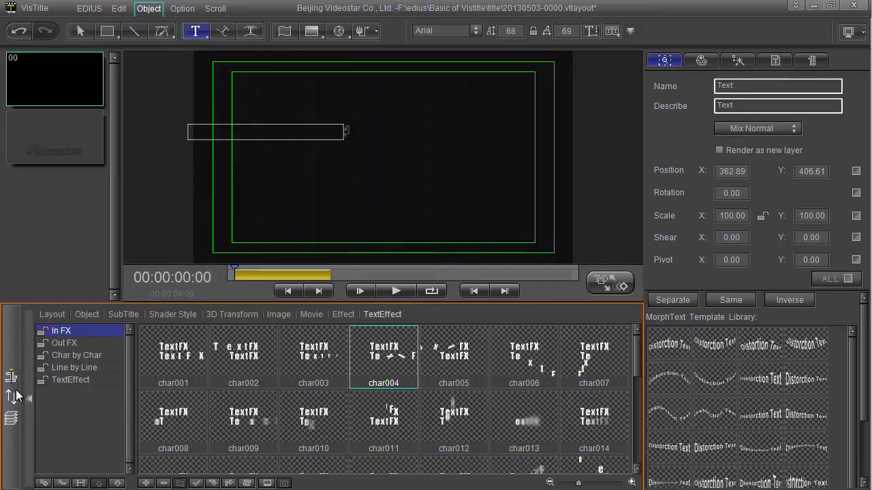
left_click(172, 314)
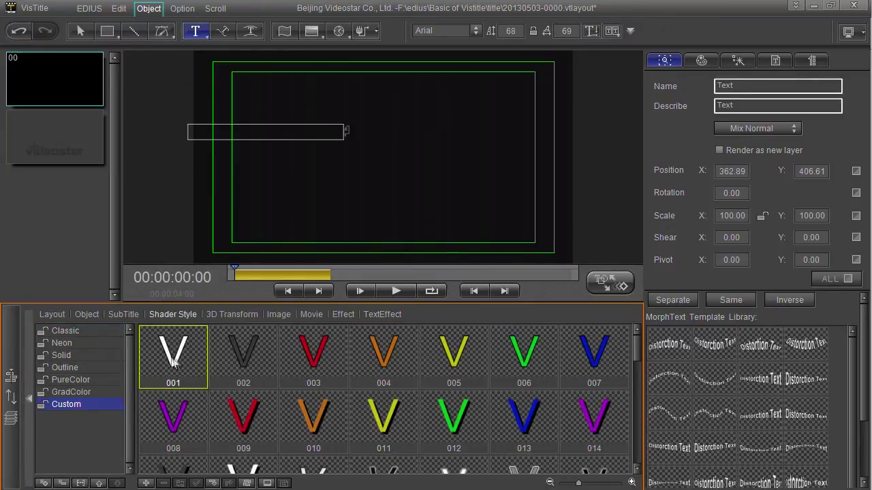
left_click_drag(175, 350, 263, 136)
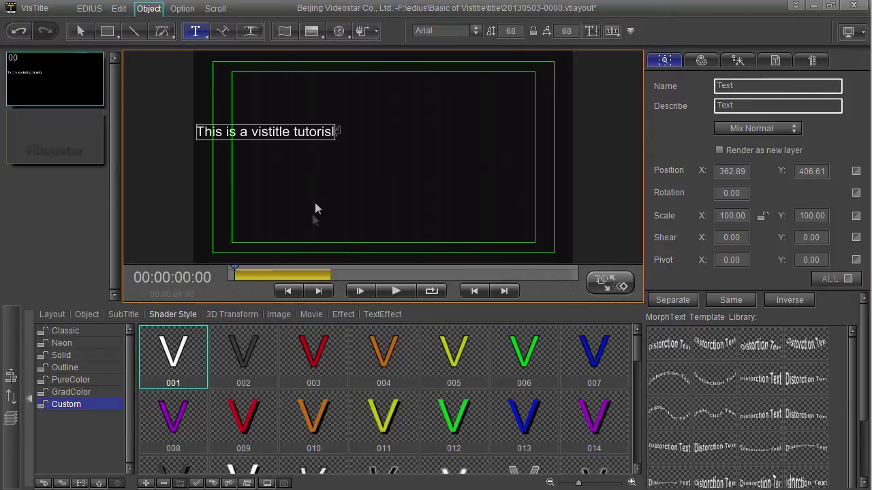
- Correct the last word from 'tutorisl' to 'tutorial'
double_click(327, 131)
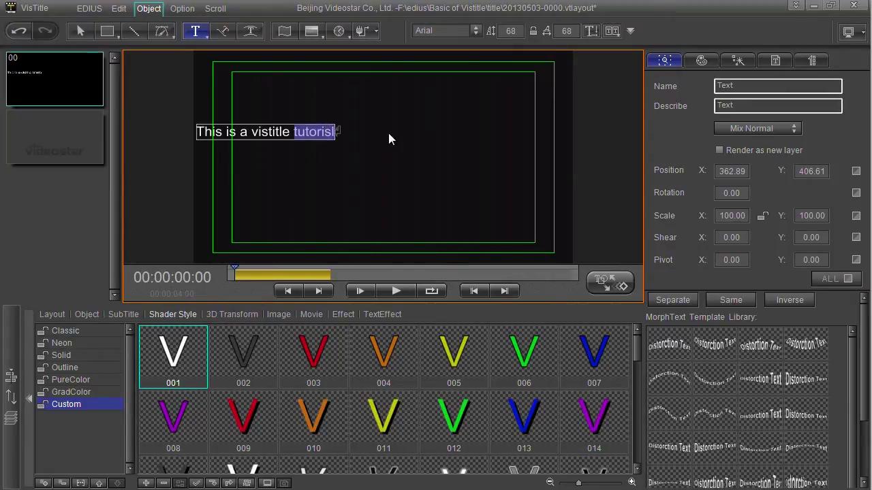
key("Left")
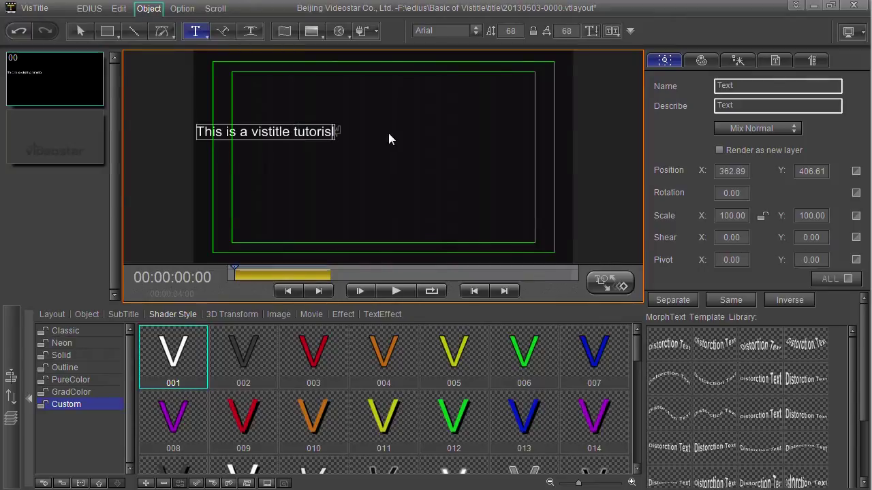
key("BackSpace")
type("al")
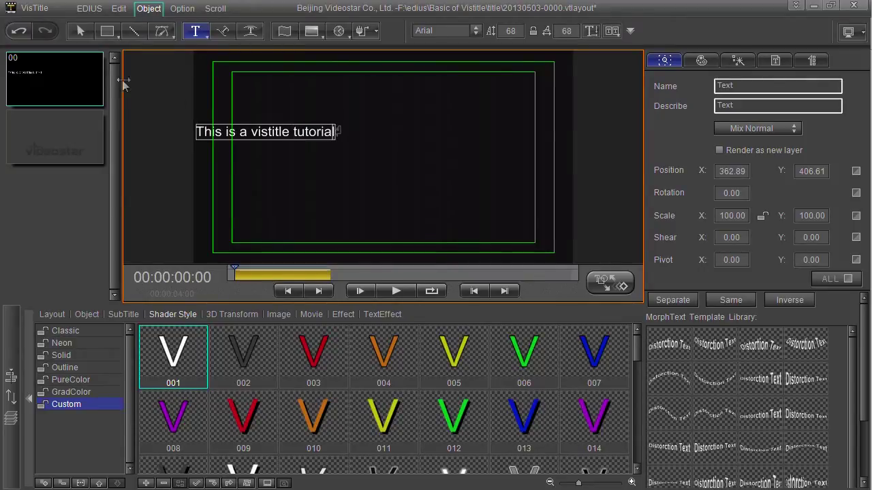
- Move the title onto the centre guides and drag a corner handle to enlarge it
left_click(81, 34)
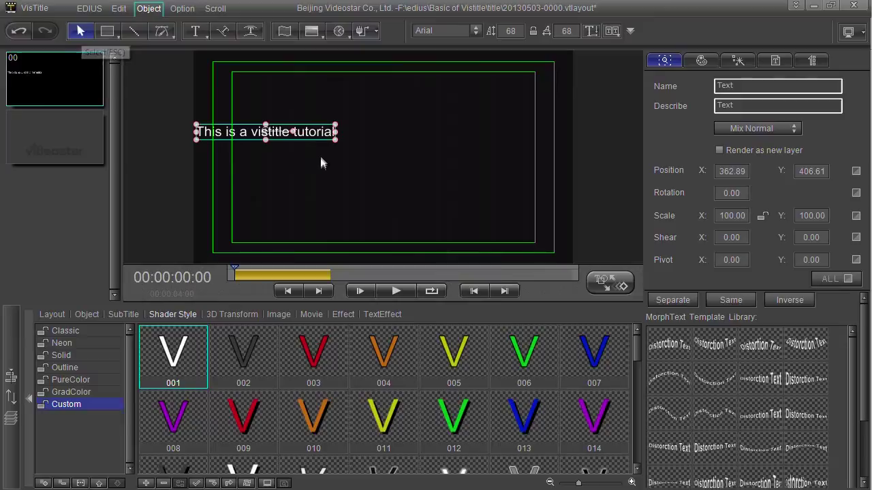
left_click_drag(298, 133, 410, 163)
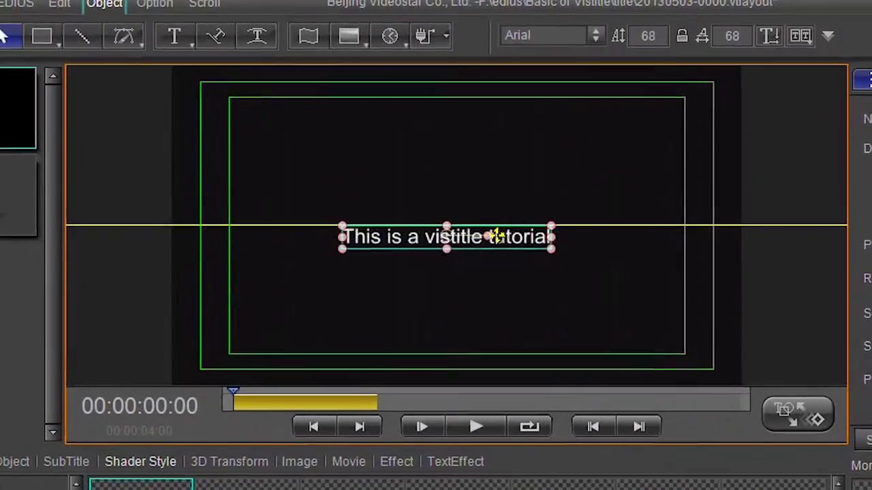
mouse_move(497, 236)
left_mouse_down()
mouse_move(512, 227)
mouse_move(510, 200)
mouse_move(511, 232)
left_mouse_up()
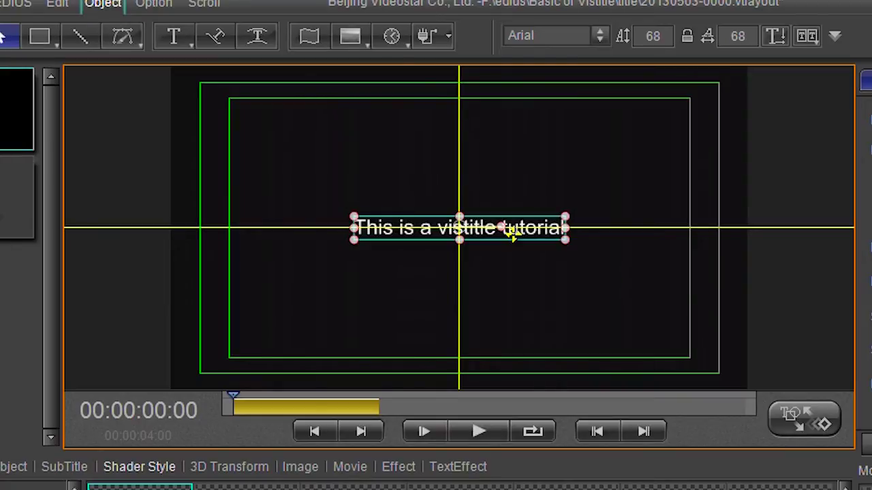
mouse_move(512, 233)
left_mouse_down()
mouse_move(504, 125)
mouse_move(500, 150)
mouse_move(499, 136)
mouse_move(490, 135)
mouse_move(493, 195)
mouse_move(501, 191)
mouse_move(483, 175)
mouse_move(490, 163)
mouse_move(511, 225)
left_mouse_up()
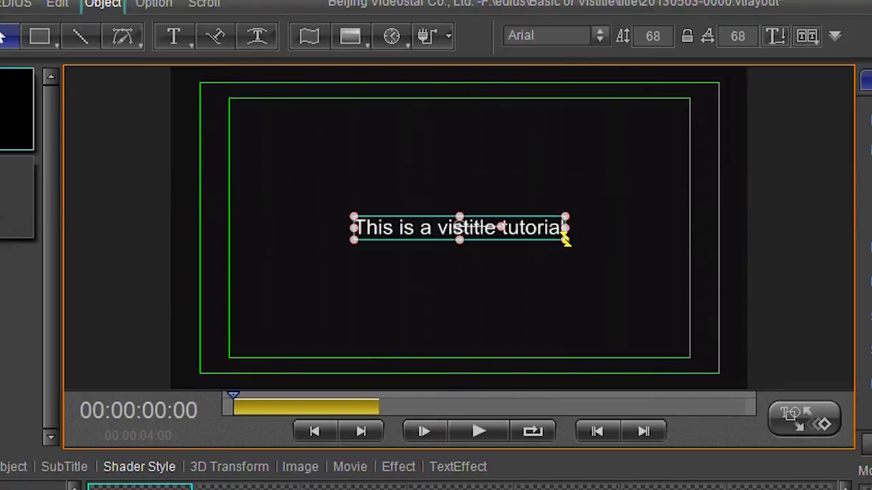
left_click_drag(565, 240, 492, 243)
- Centre the title with Align Ver. ScreenCenter and Align Screen Center
right_click(477, 239)
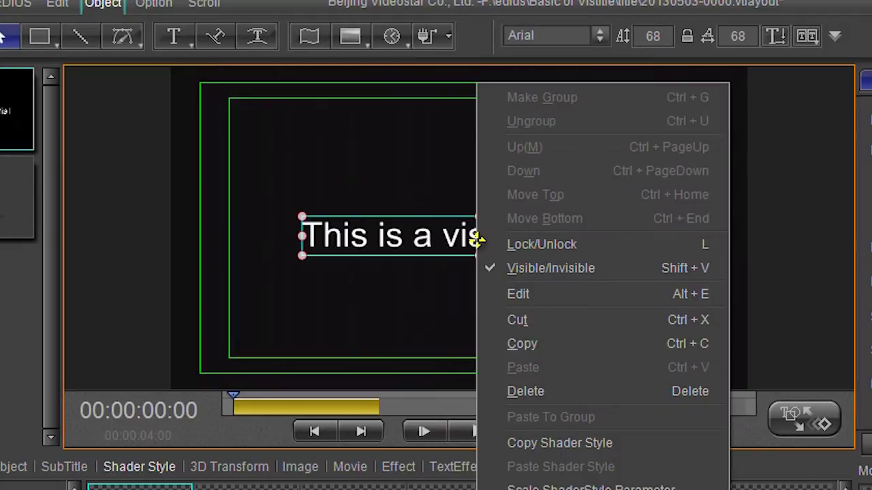
mouse_move(579, 489)
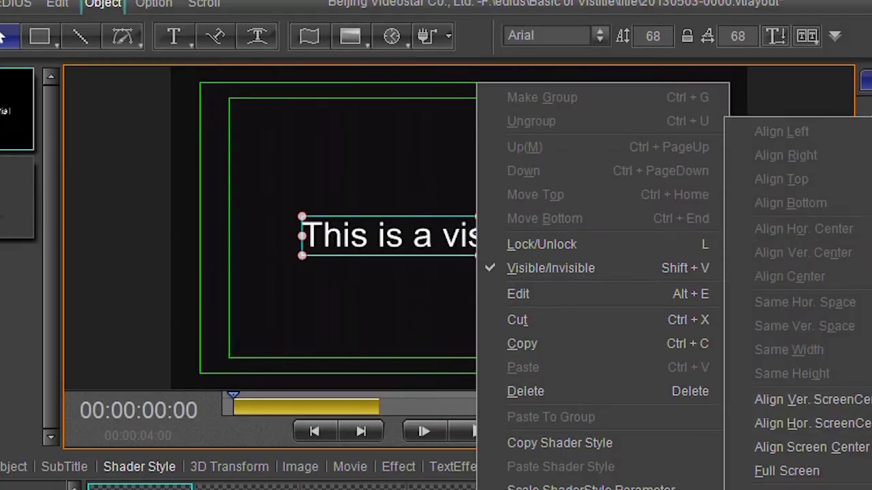
left_click(832, 403)
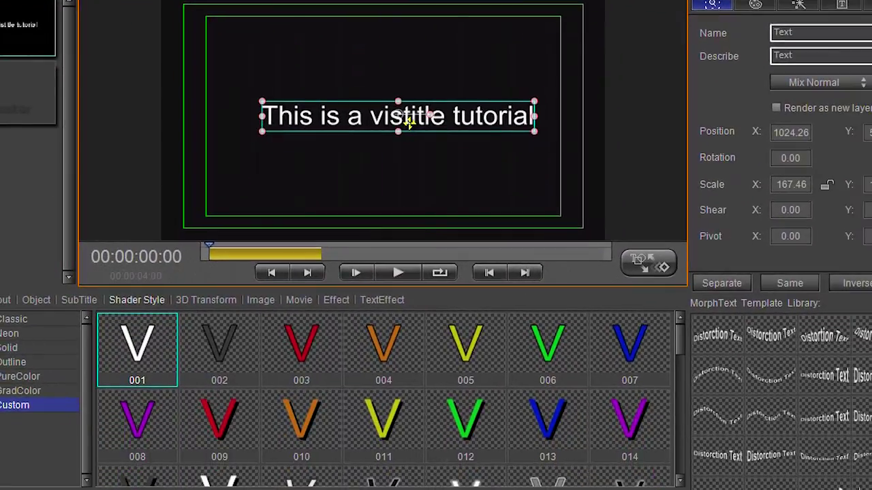
right_click(409, 122)
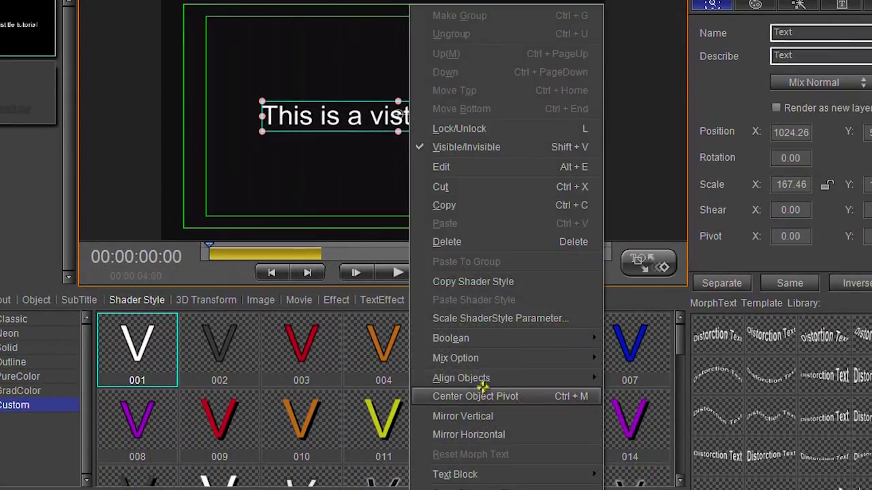
mouse_move(482, 381)
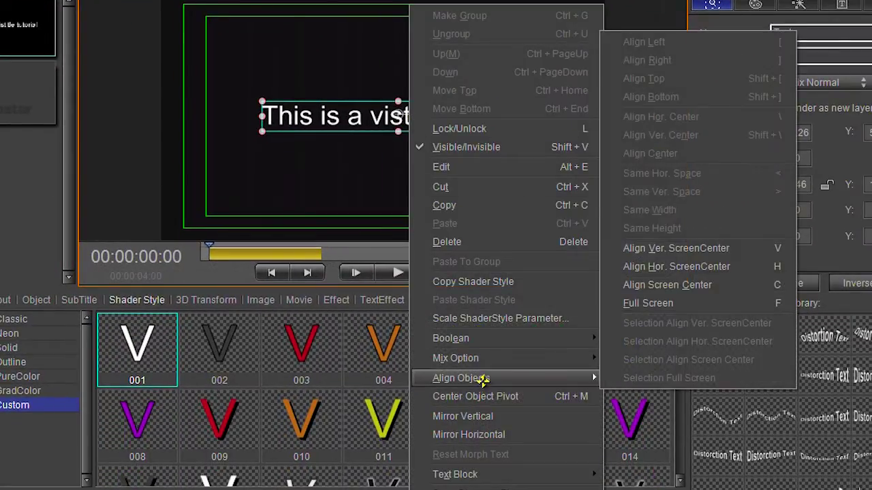
left_click(678, 292)
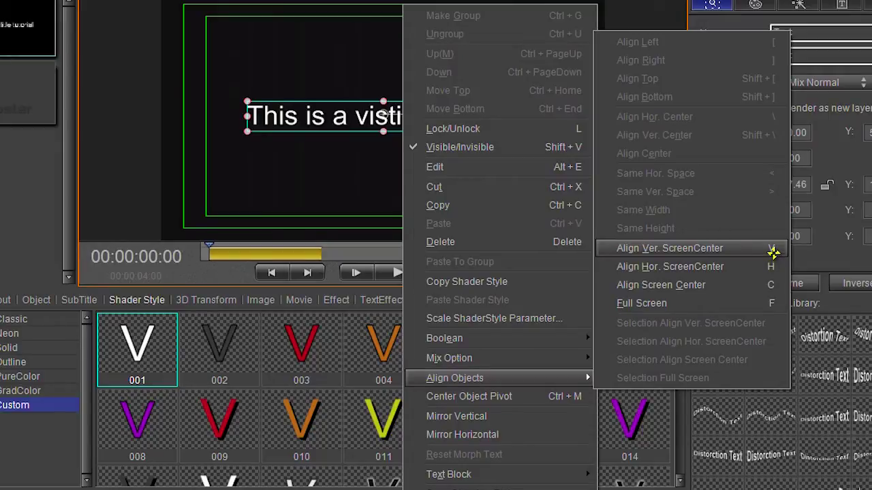
- Centre the title horizontally on the screen, undoing two trial moves
left_click(691, 249)
left_click_drag(331, 121, 295, 190)
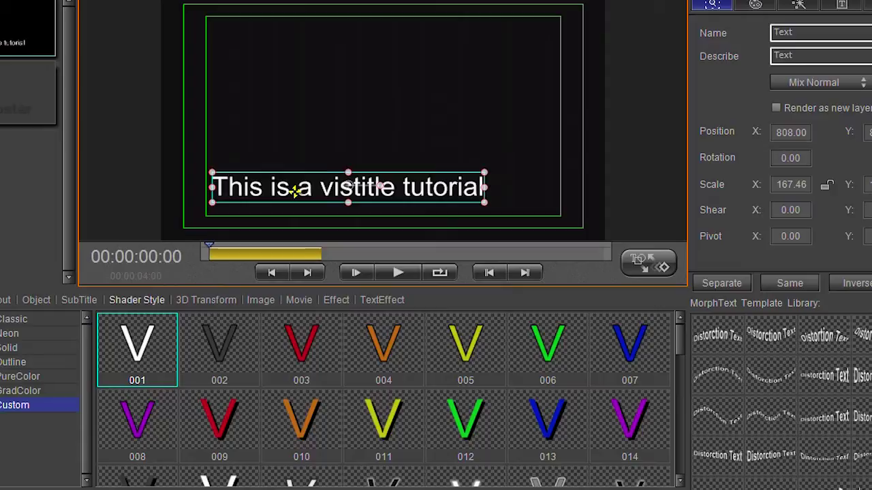
key("ctrl+z")
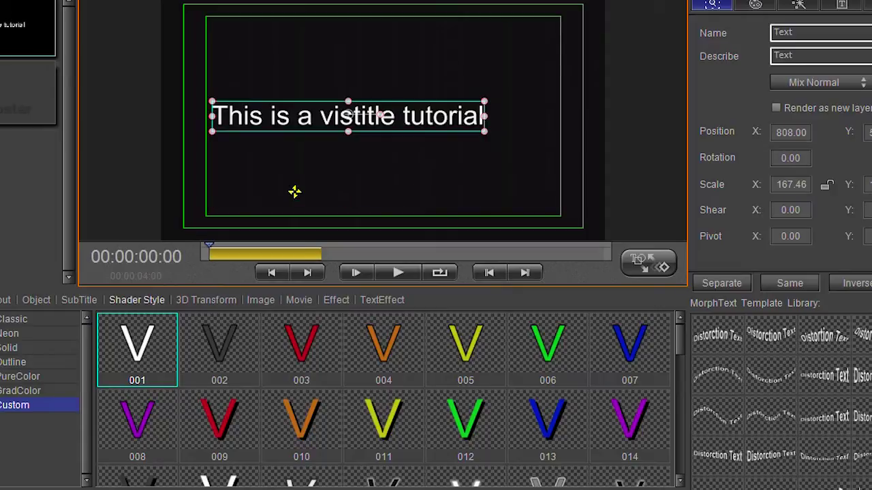
key("ctrl+z")
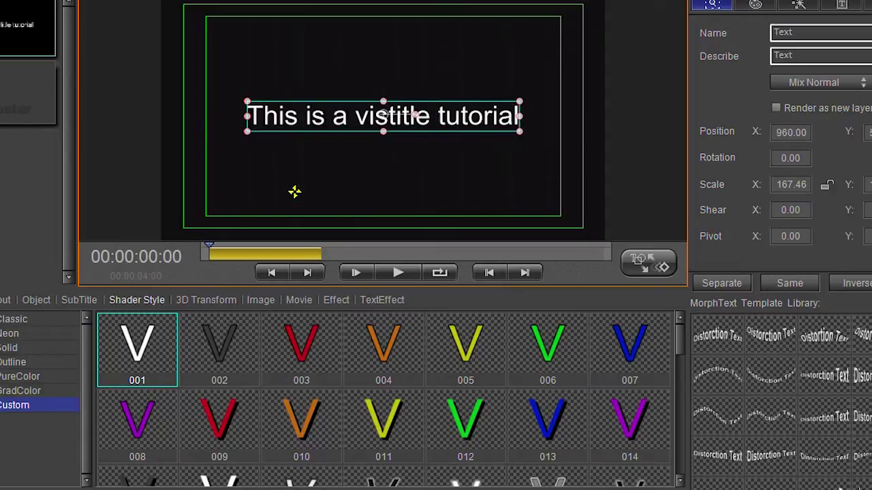
left_click_drag(336, 121, 288, 170)
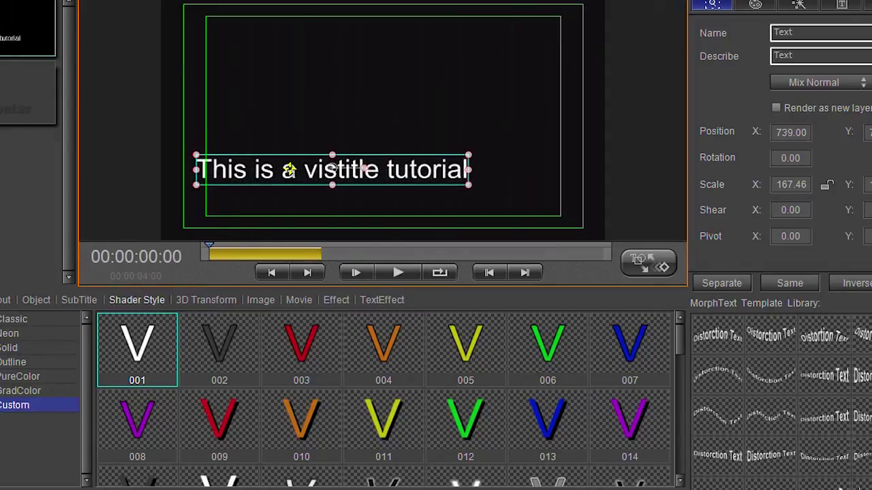
key("ctrl+z")
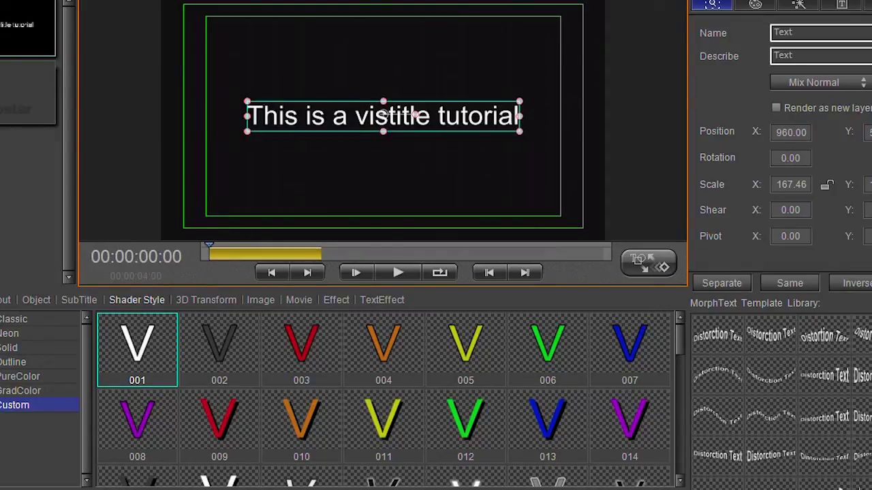
- Drag the title straight down into the lower part of the frame
double_click(393, 117)
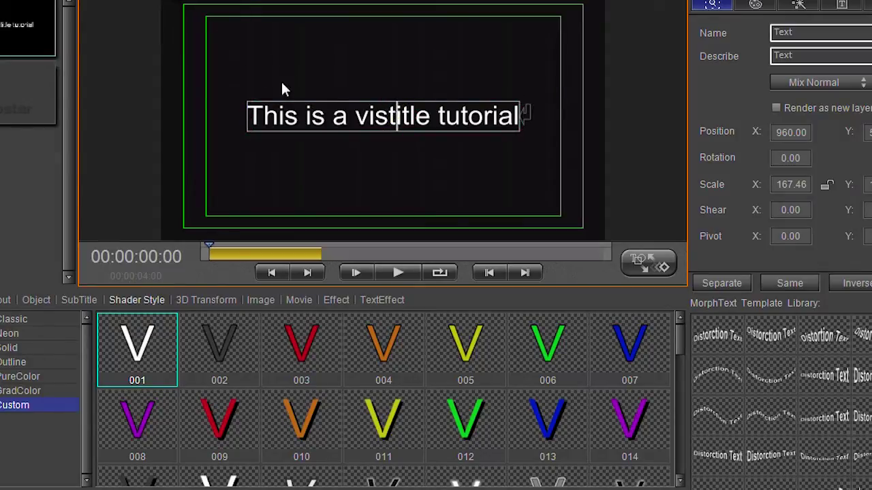
type("c")
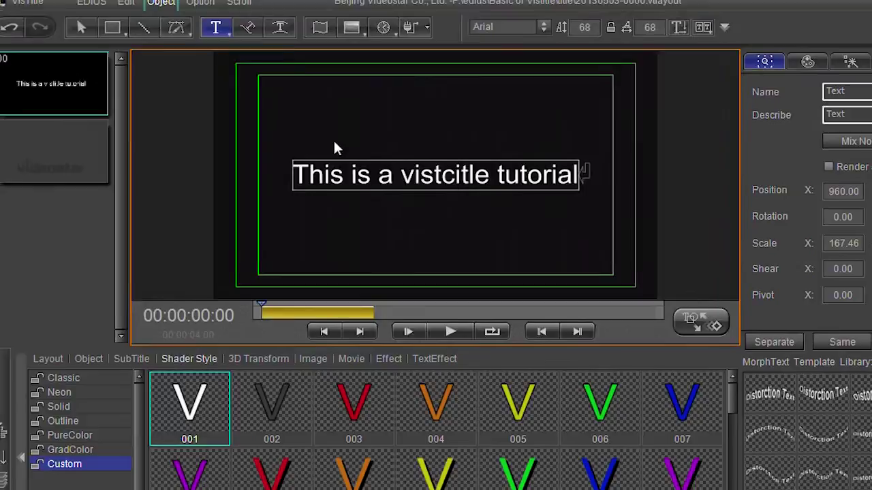
key("BackSpace")
left_click(87, 34)
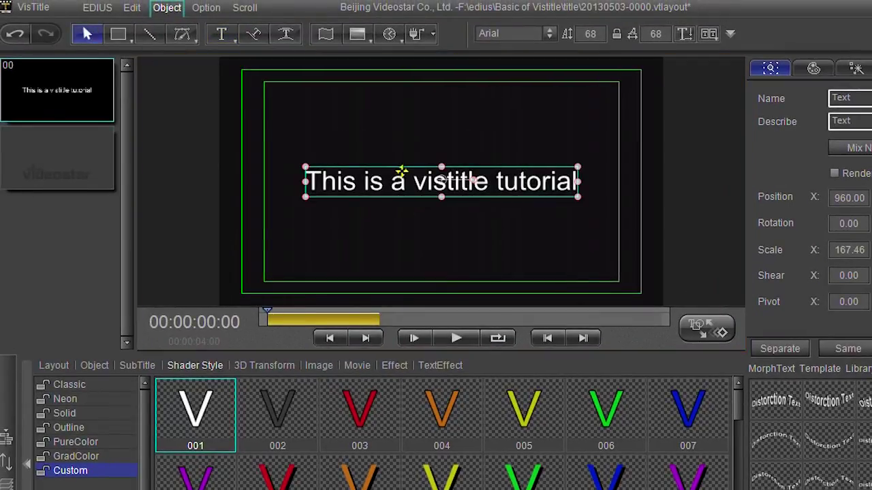
left_click_drag(401, 173, 337, 216)
key("ctrl+z")
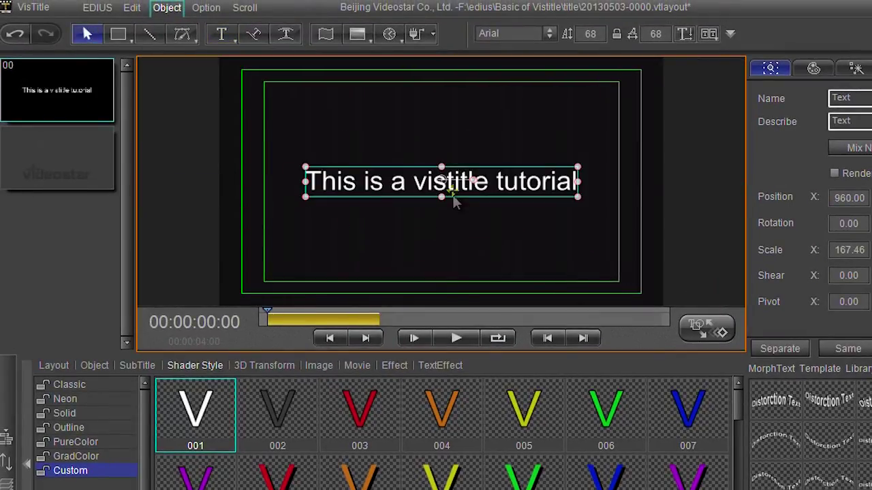
left_click_drag(408, 175, 394, 234)
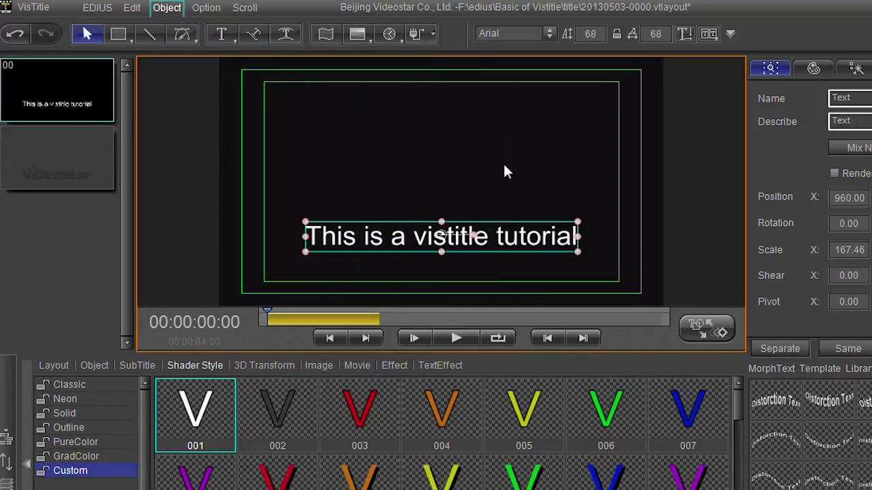
- Try Adobe Gothic Std B and David, then set the title font to Impact
left_click(546, 32)
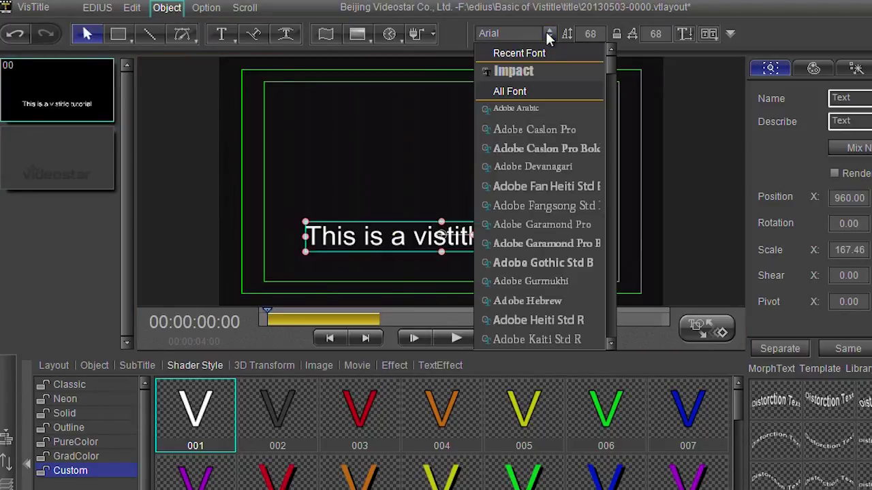
left_click(538, 263)
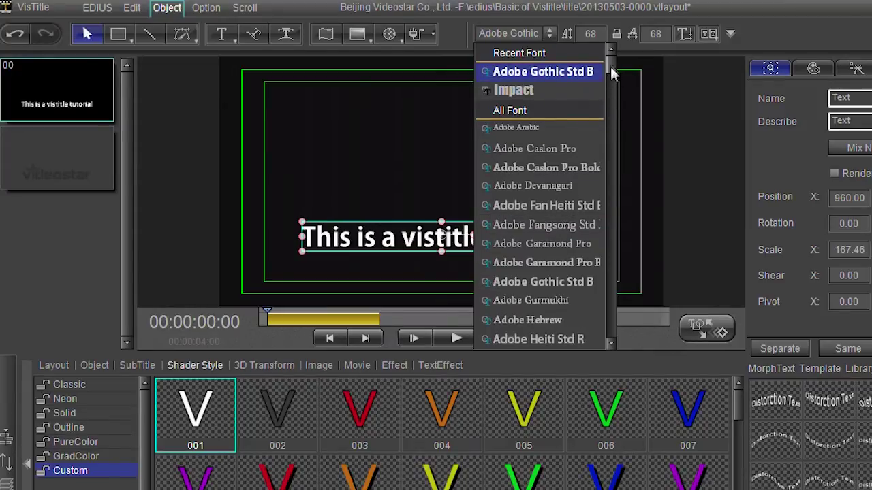
left_click_drag(611, 68, 607, 252)
left_click(476, 84)
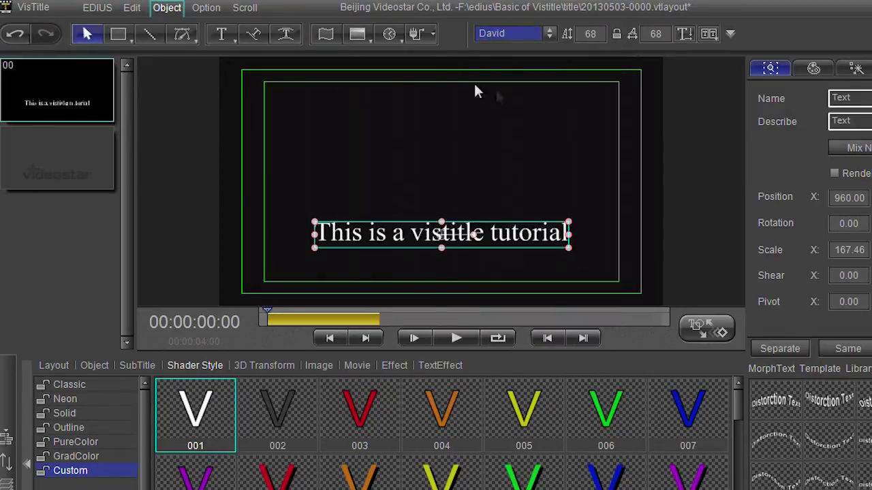
left_click(550, 34)
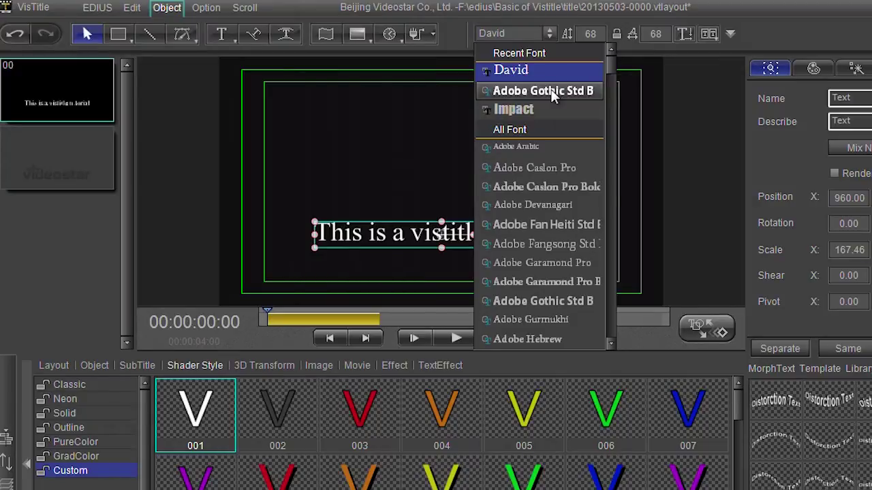
left_click(538, 109)
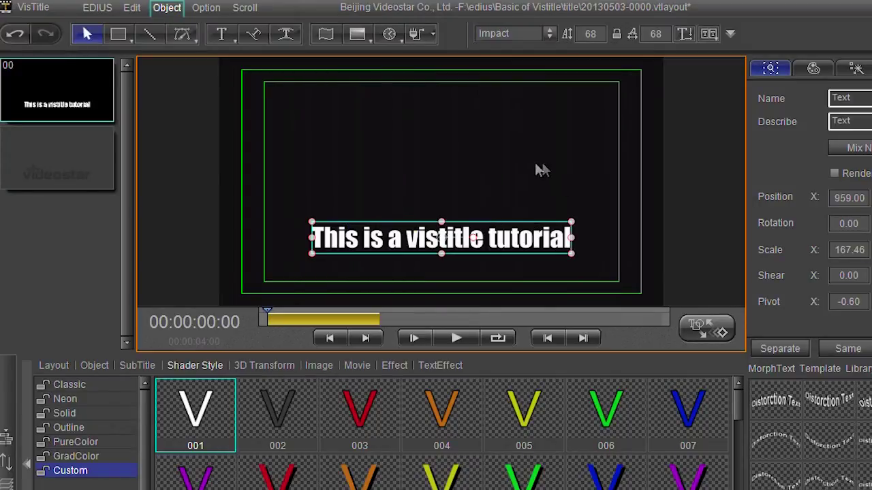
left_click(530, 161)
left_click(527, 247)
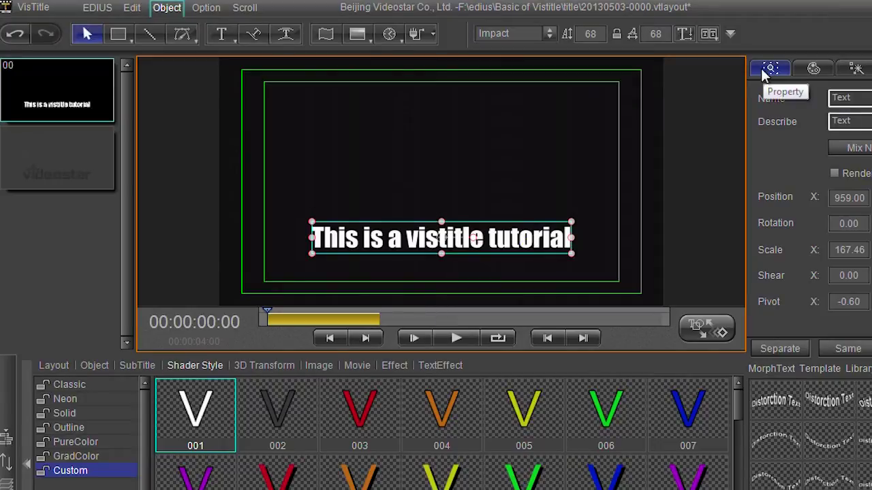
- Nudge the title slightly left and higher, reset Rotation to 0.00, and show its Shader settings
left_click(849, 198)
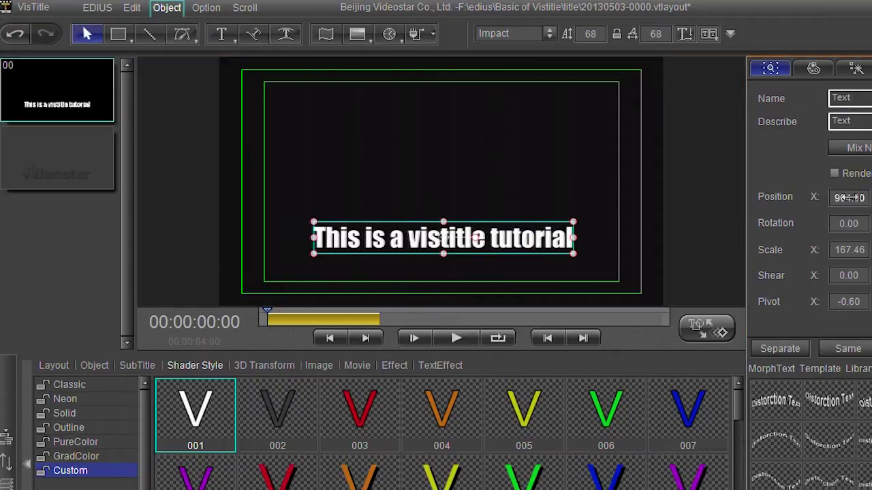
left_click_drag(850, 197, 853, 197)
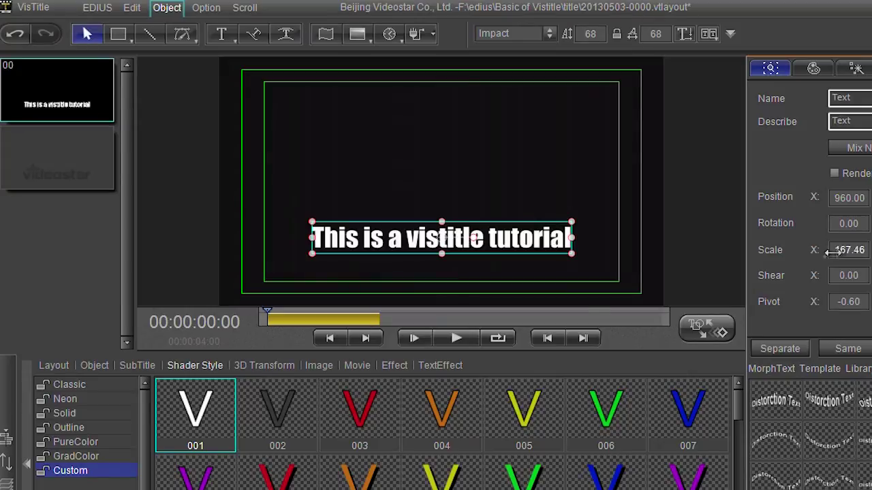
left_click_drag(535, 238, 521, 237)
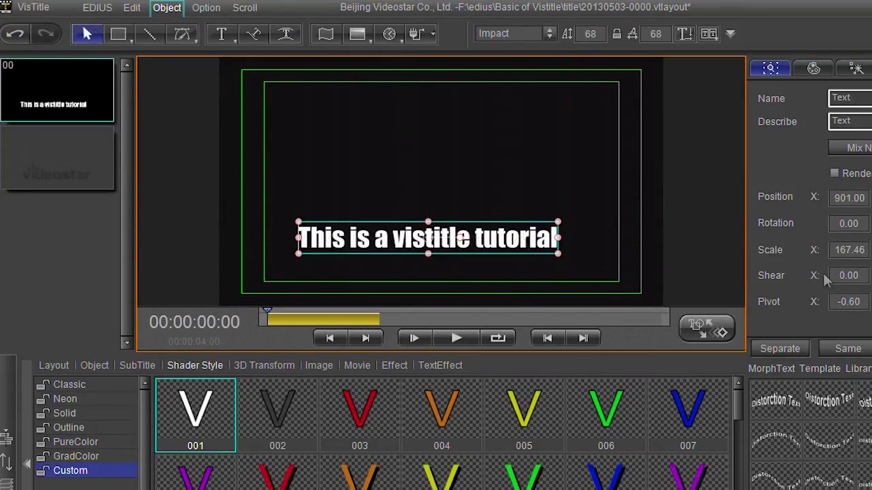
left_click_drag(841, 199, 871, 195)
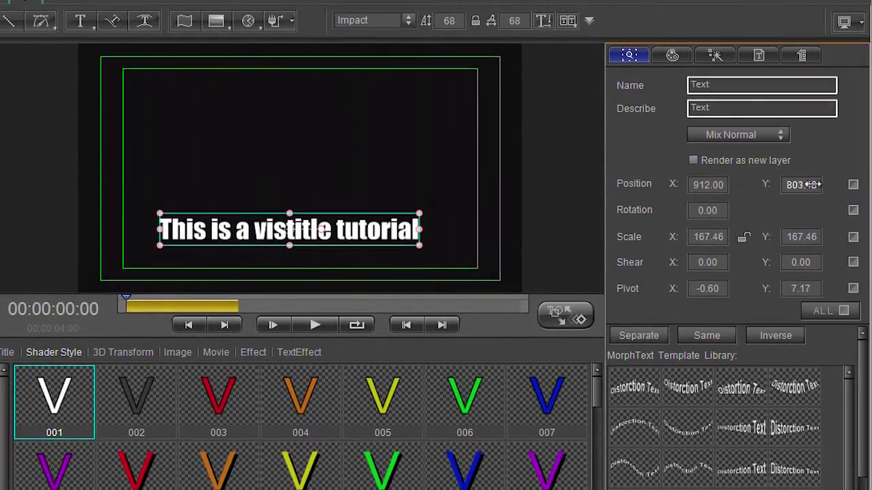
left_click_drag(804, 184, 793, 184)
mouse_move(708, 209)
left_mouse_down()
mouse_move(730, 209)
mouse_move(685, 208)
mouse_move(736, 208)
mouse_move(697, 208)
mouse_move(714, 211)
left_mouse_up()
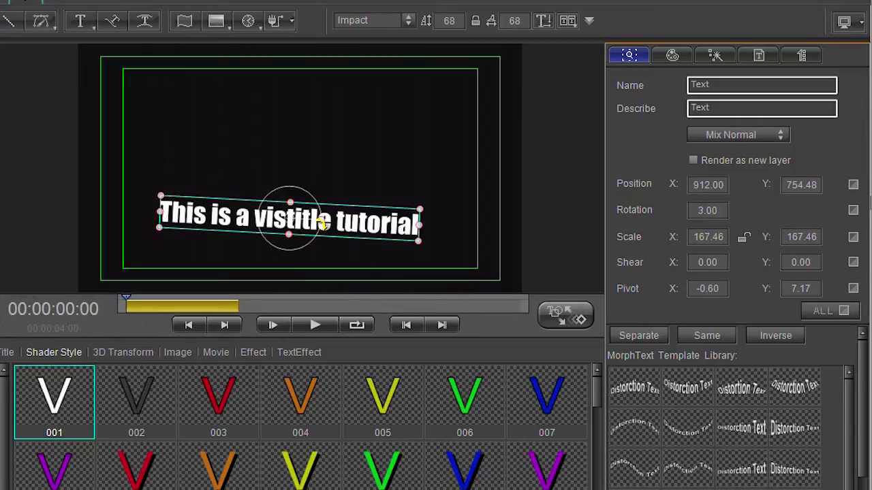
left_click_drag(323, 225, 327, 225)
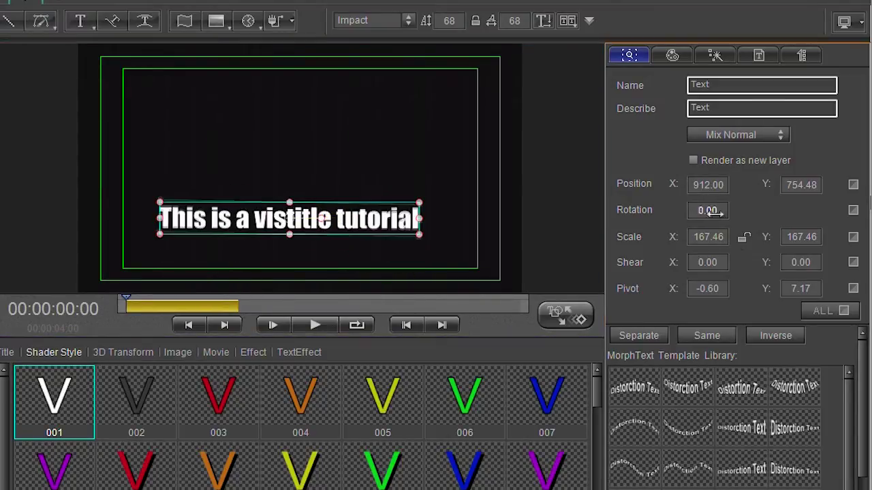
left_click_drag(714, 213, 713, 212)
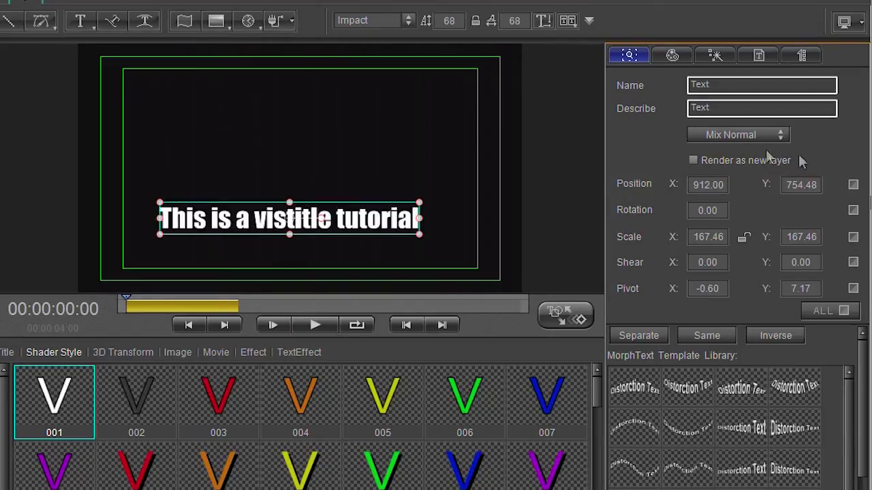
left_click(672, 56)
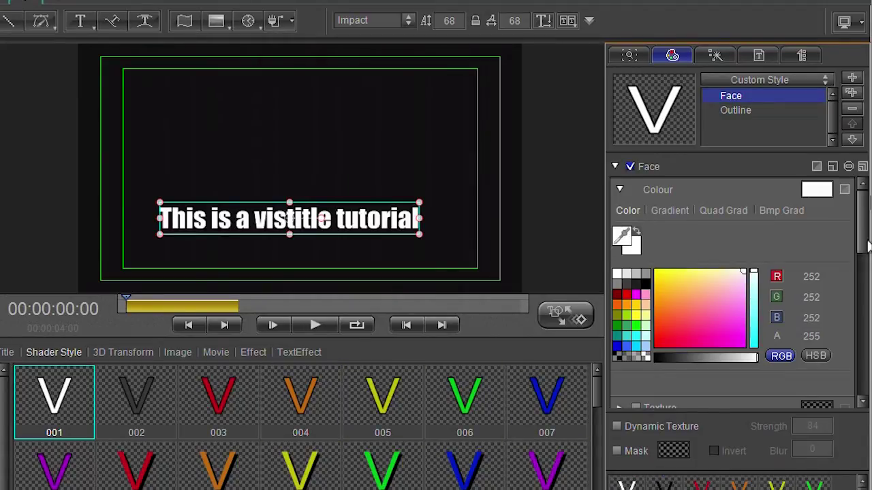
- Set the Outline layer colour to yellow (R 255, G 204, B 2)
left_click_drag(867, 246, 864, 224)
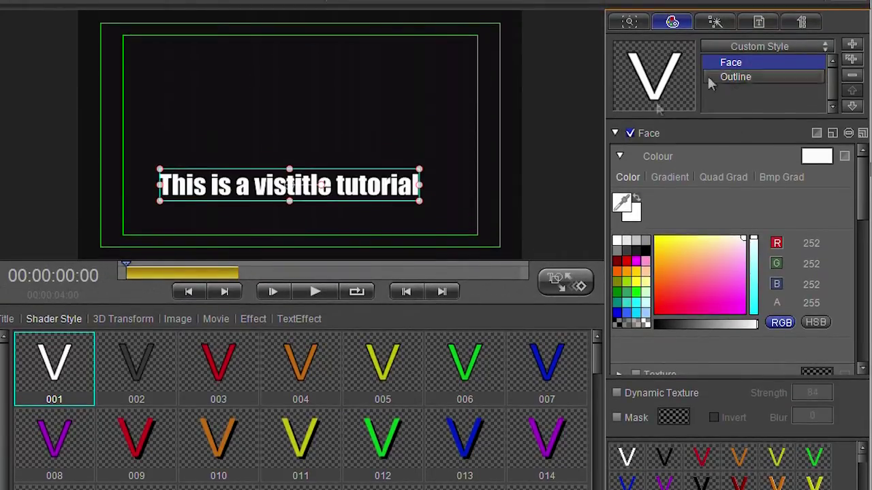
left_click(743, 78)
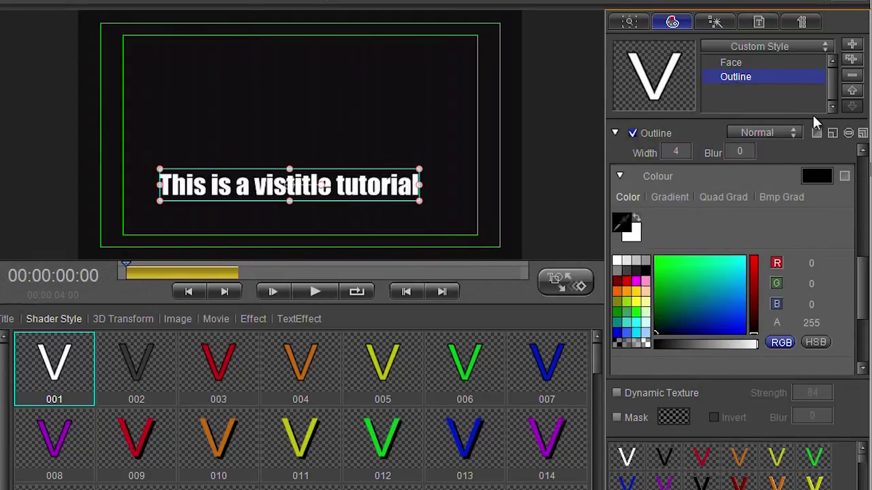
left_click(640, 298)
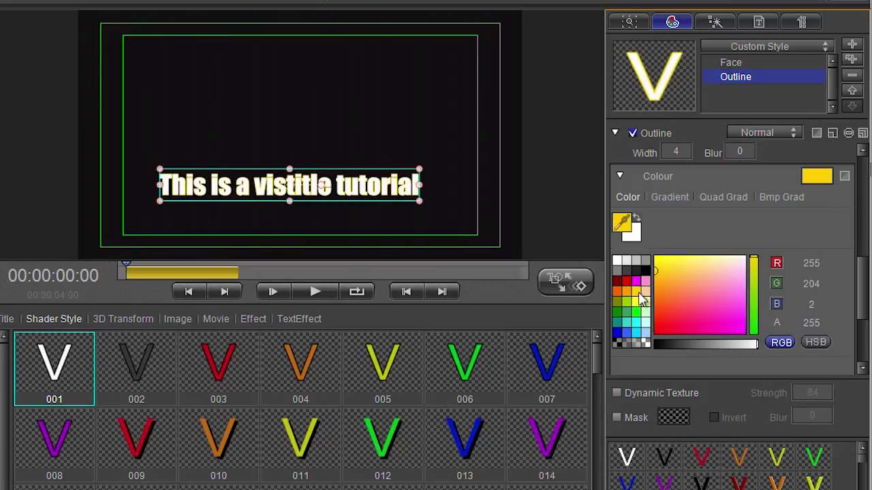
- Delete the Outline layer, then add new Outline, Shadow and Depth layers
left_click(853, 79)
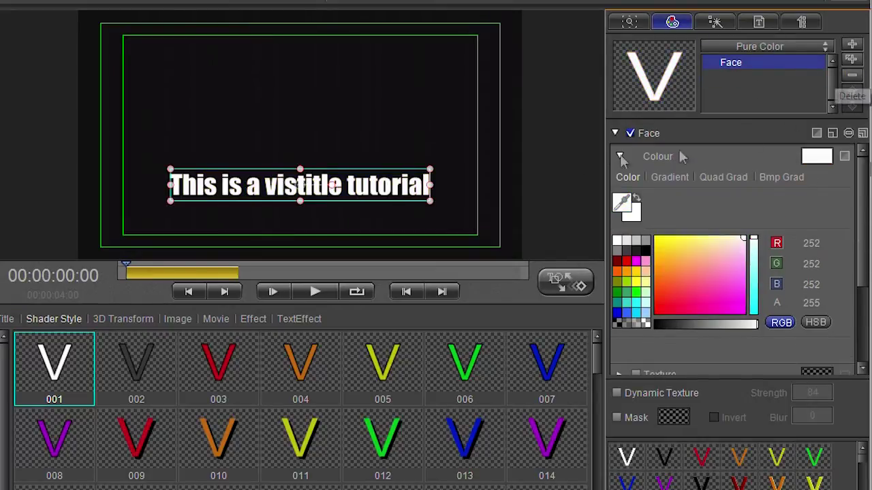
left_click(358, 191)
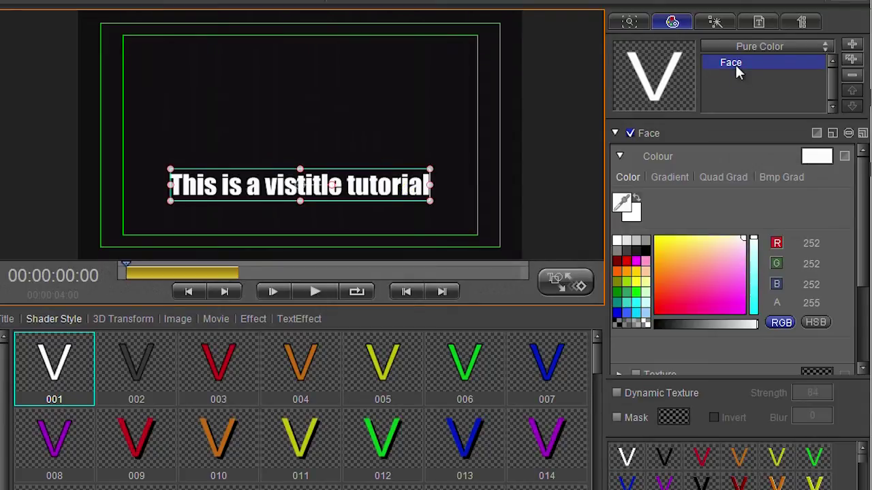
left_click(852, 44)
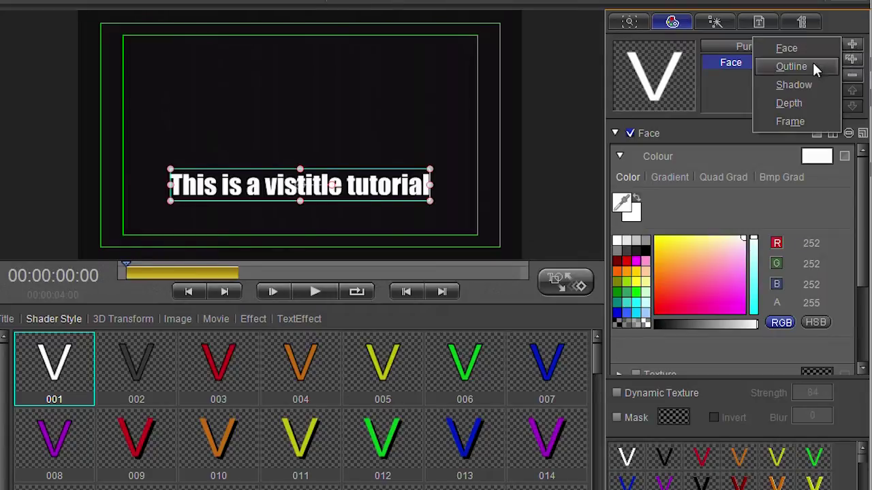
left_click(791, 67)
left_click(852, 44)
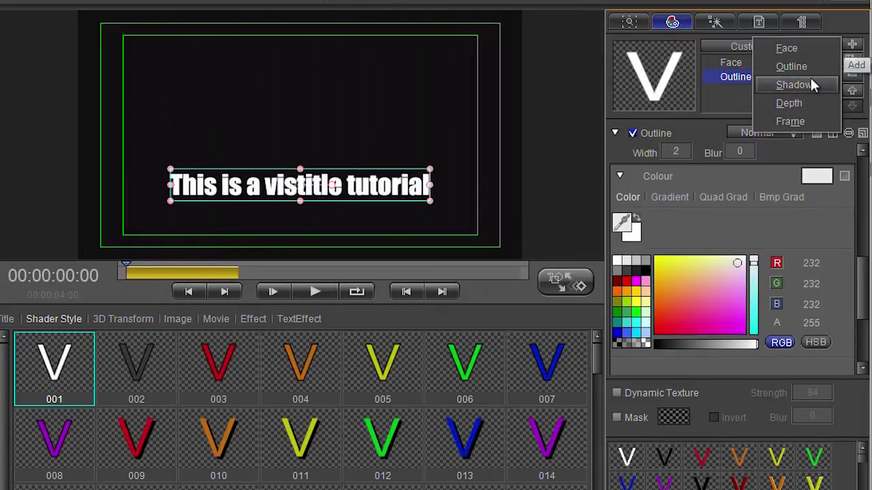
left_click(810, 83)
left_click(852, 44)
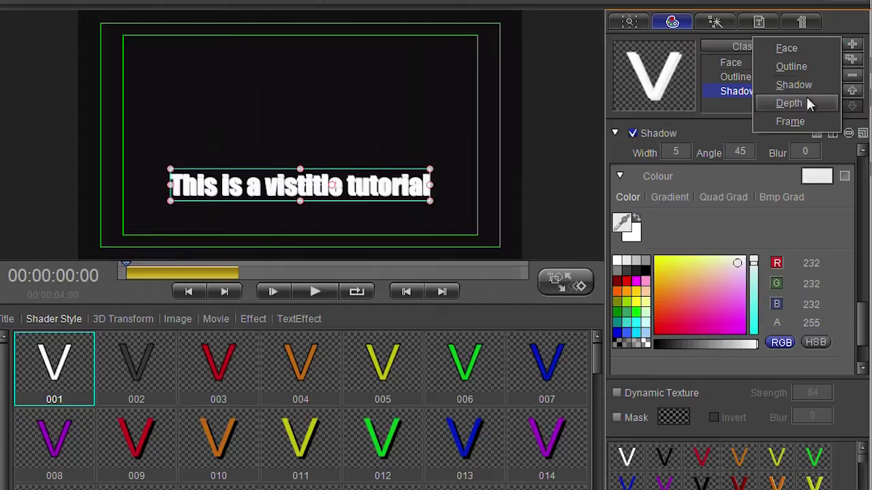
left_click(804, 101)
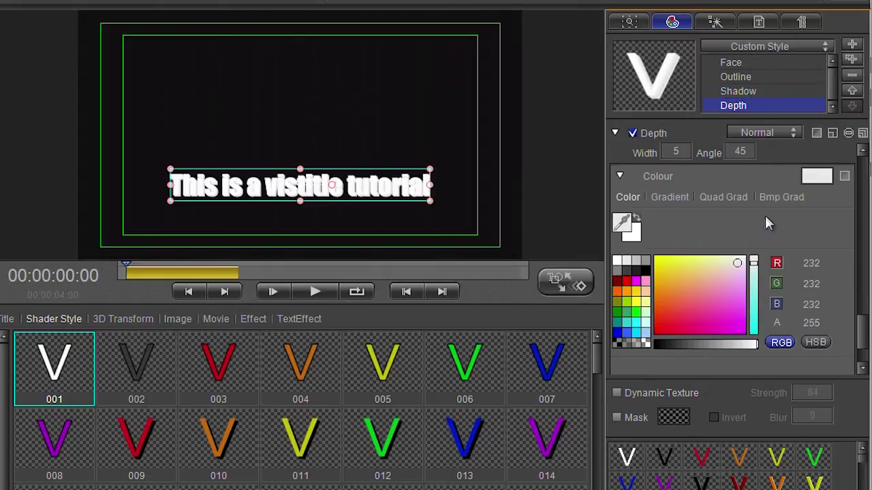
- Make the outline red and the depth yellow, with depth width 15 and angle 47
left_click(745, 80)
left_click(626, 282)
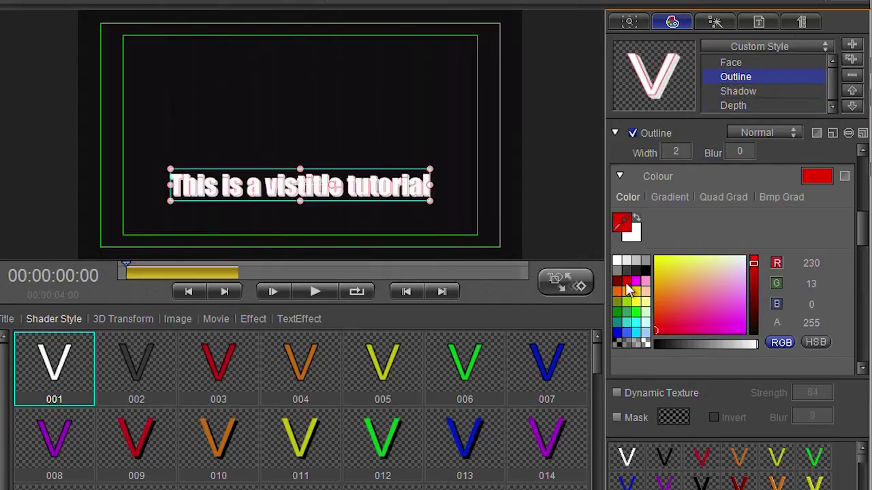
left_click(742, 92)
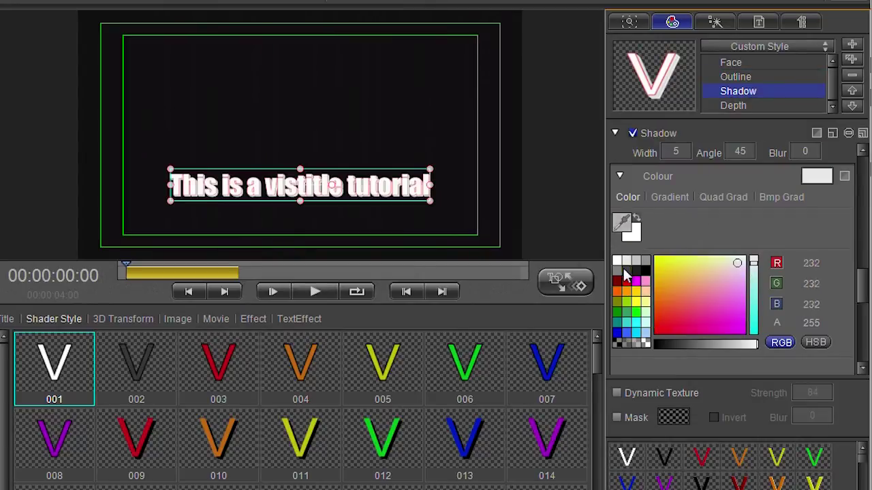
left_click(731, 107)
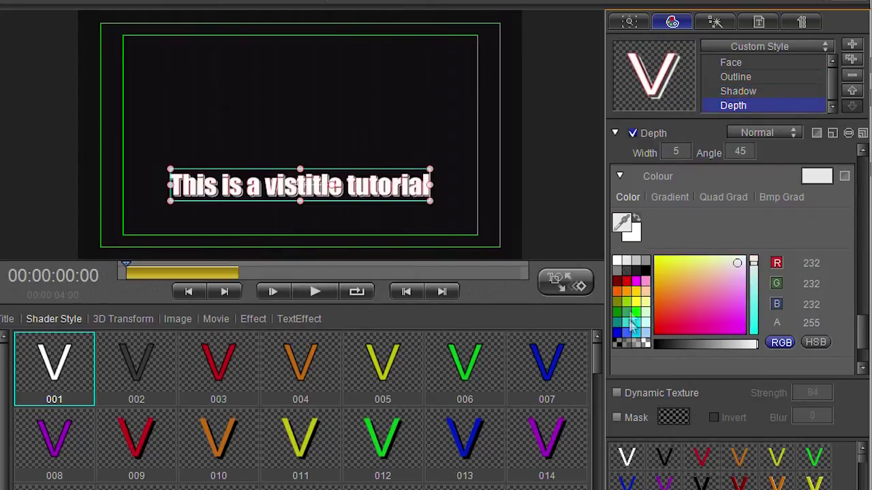
left_click(638, 302)
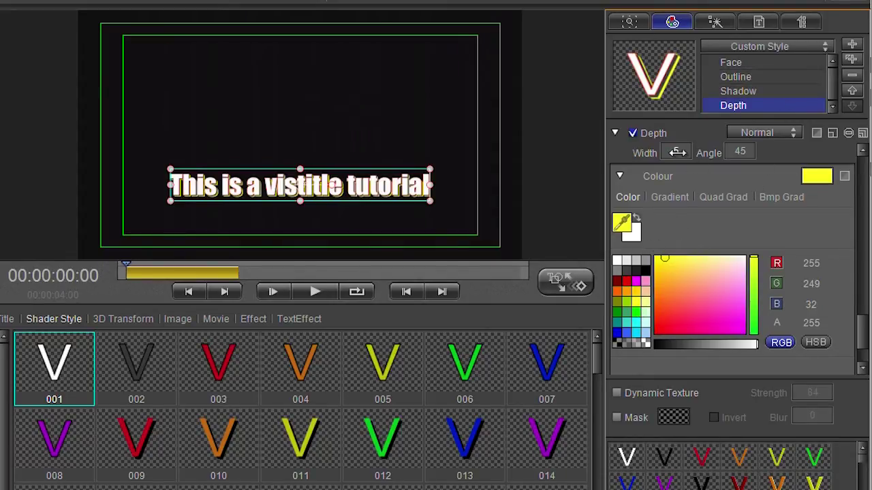
mouse_move(675, 151)
left_mouse_down()
mouse_move(711, 152)
mouse_move(682, 151)
left_mouse_up()
mouse_move(738, 155)
left_mouse_down()
mouse_move(763, 155)
mouse_move(736, 155)
mouse_move(754, 158)
left_mouse_up()
- Try the Inner, Outer and Grad Normal depth modes, then set depth back to Normal
left_click(760, 133)
left_click(752, 169)
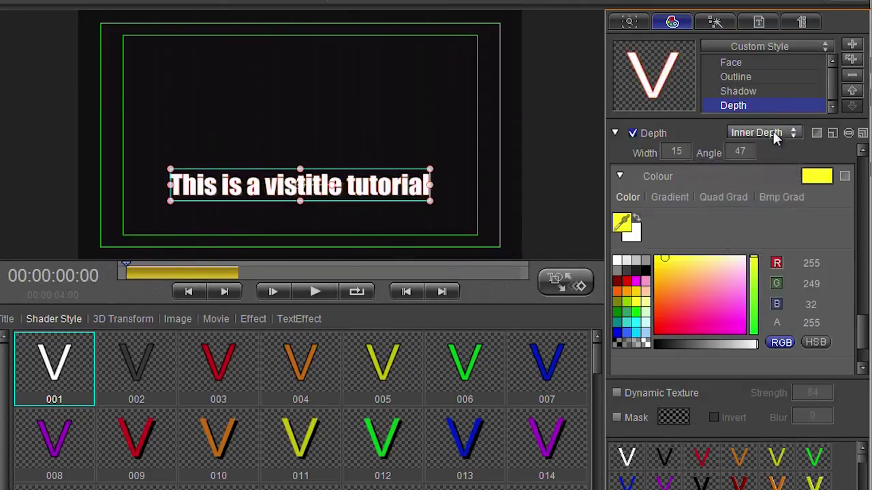
left_click(773, 132)
left_click(752, 191)
left_click(769, 131)
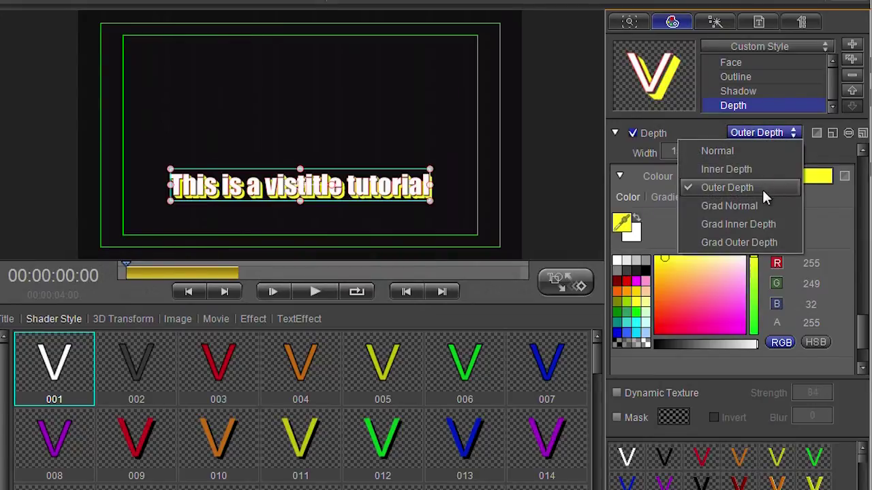
left_click(751, 205)
left_click(769, 132)
left_click(749, 150)
- Set the shadow to blur 24, angle 71 and width 29, and delete the Depth layer
left_click(749, 92)
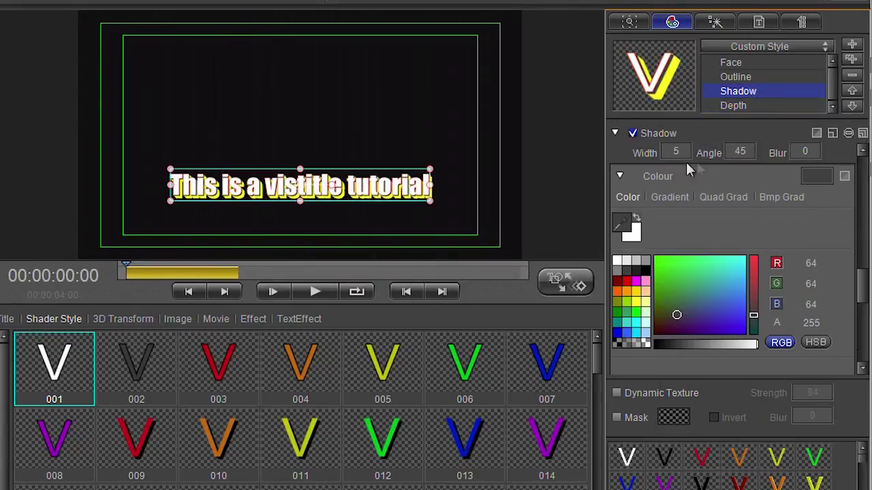
left_click_drag(802, 151, 812, 148)
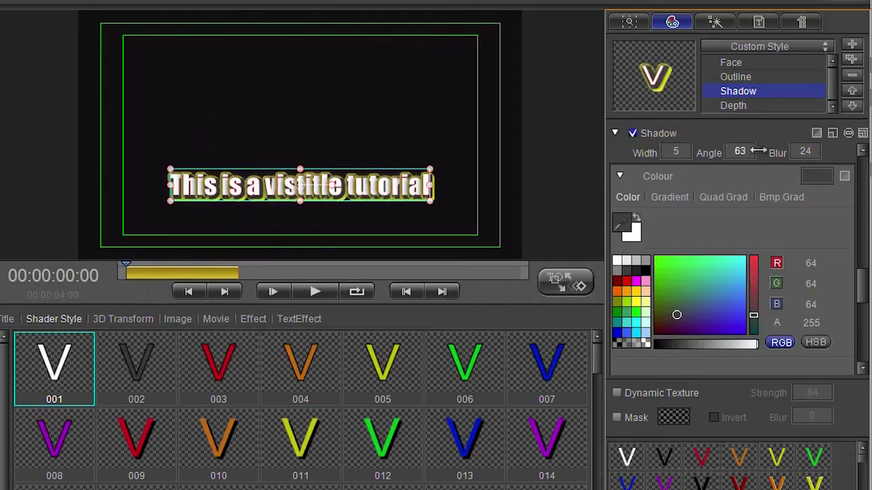
left_click_drag(758, 151, 751, 150)
left_click_drag(673, 152, 696, 151)
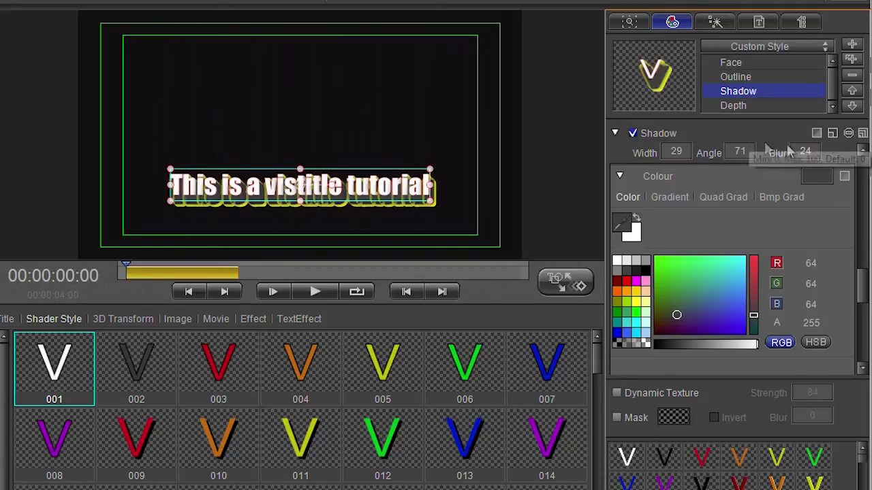
left_click(749, 105)
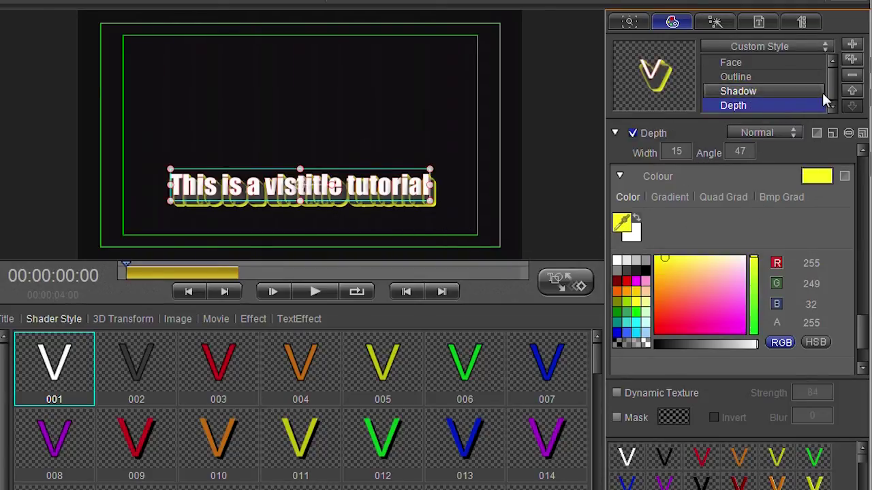
left_click(851, 77)
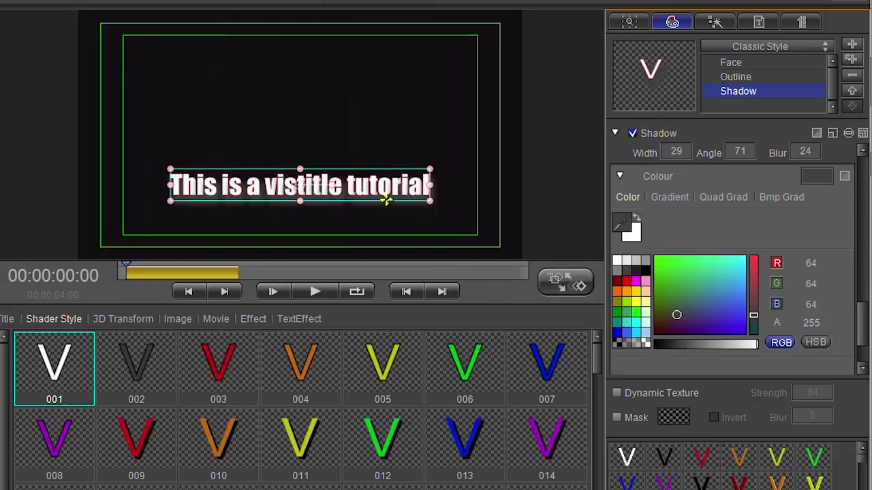
- Show the Face layer's colour settings and try pink, salmon and black for the face
left_click(732, 62)
left_click(737, 76)
left_click(734, 62)
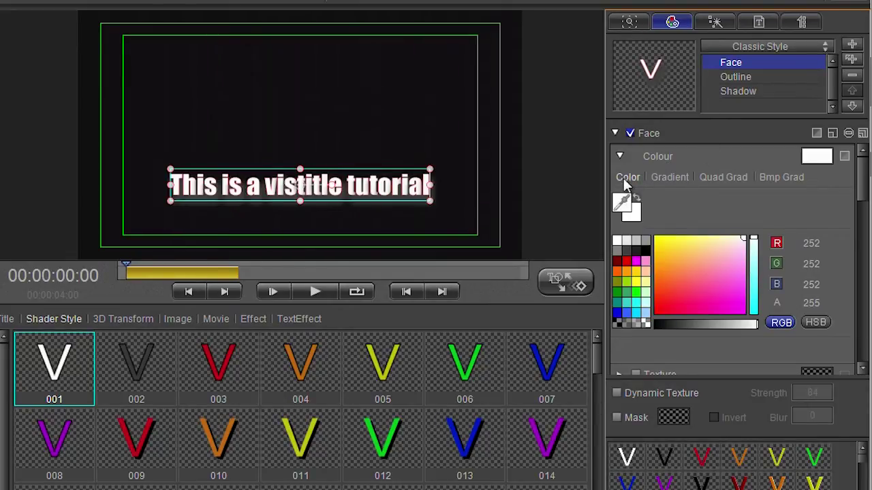
left_click(708, 283)
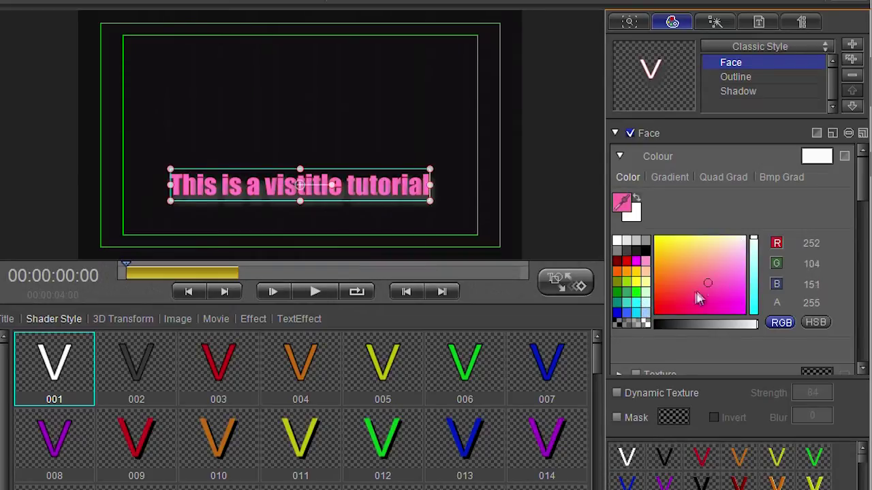
mouse_move(698, 298)
left_mouse_down()
mouse_move(710, 306)
mouse_move(679, 284)
mouse_move(705, 260)
left_mouse_up()
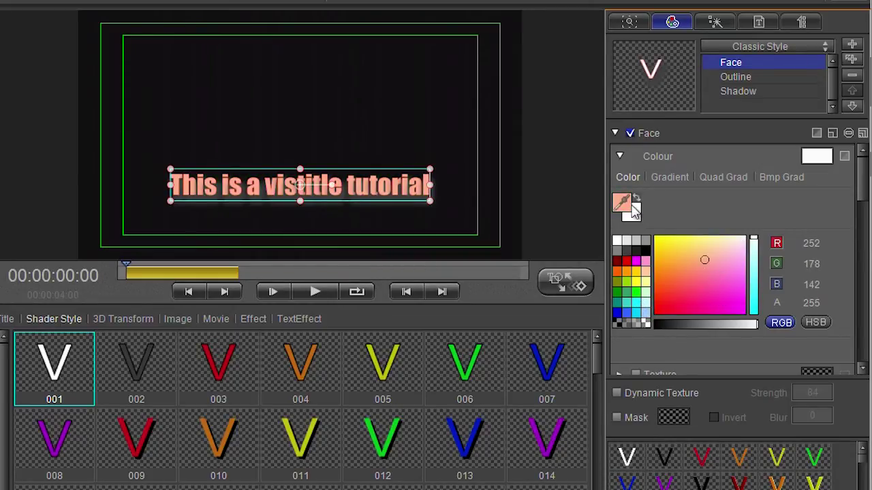
left_click(631, 210)
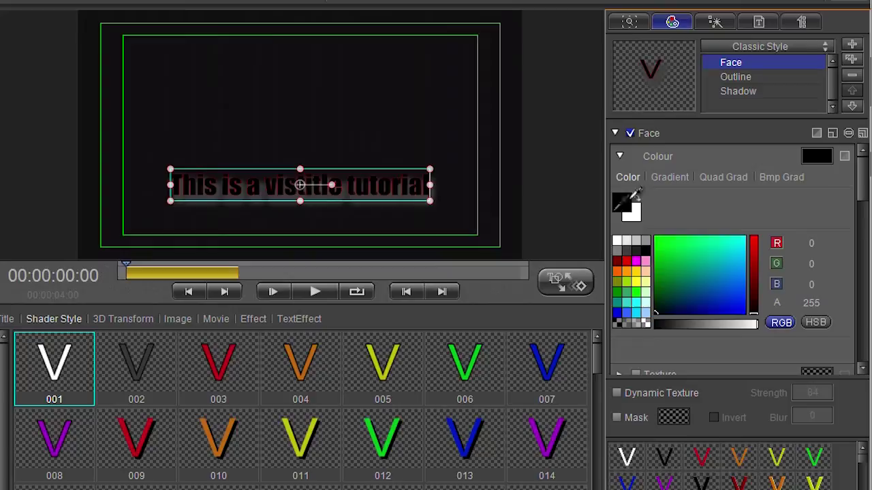
left_click_drag(637, 194, 617, 241)
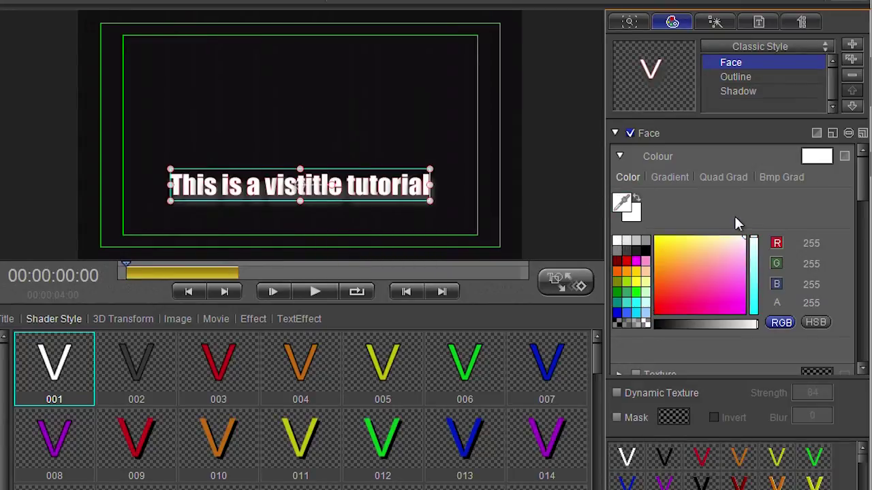
- Switch the face fill to a gradient, try the Clock and Rose Line shapes, and settle on Linear
left_click(654, 176)
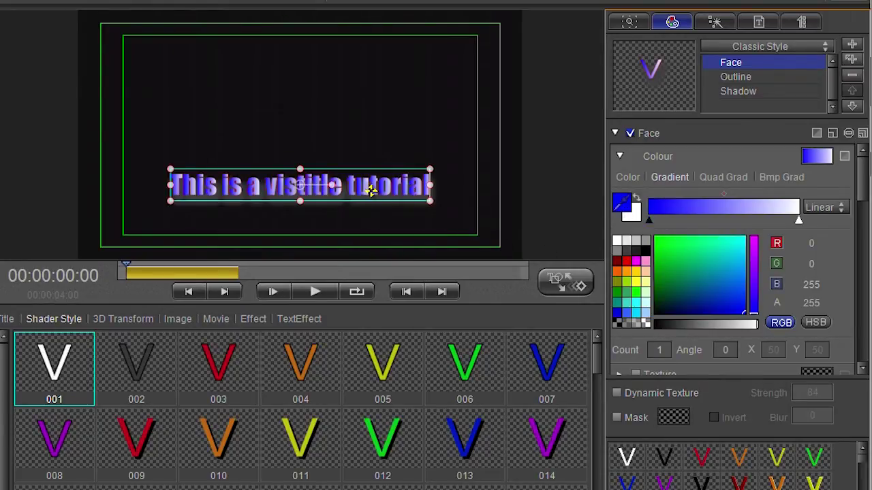
left_click(841, 208)
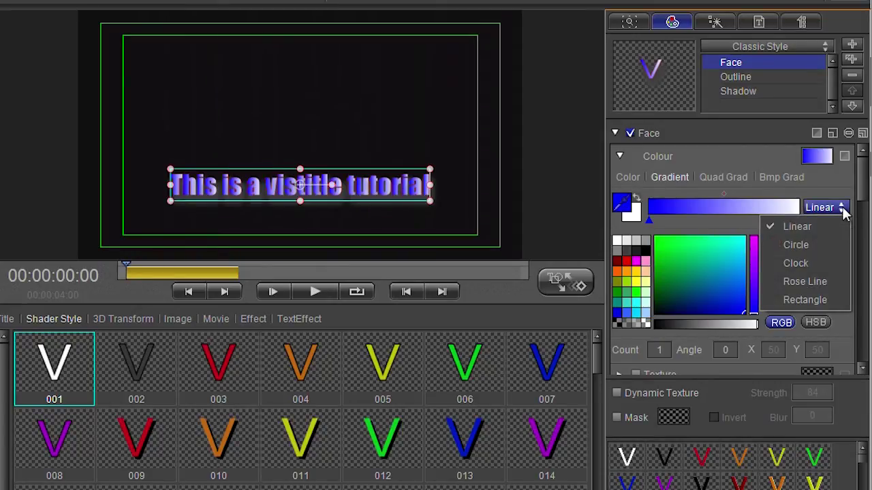
left_click(817, 263)
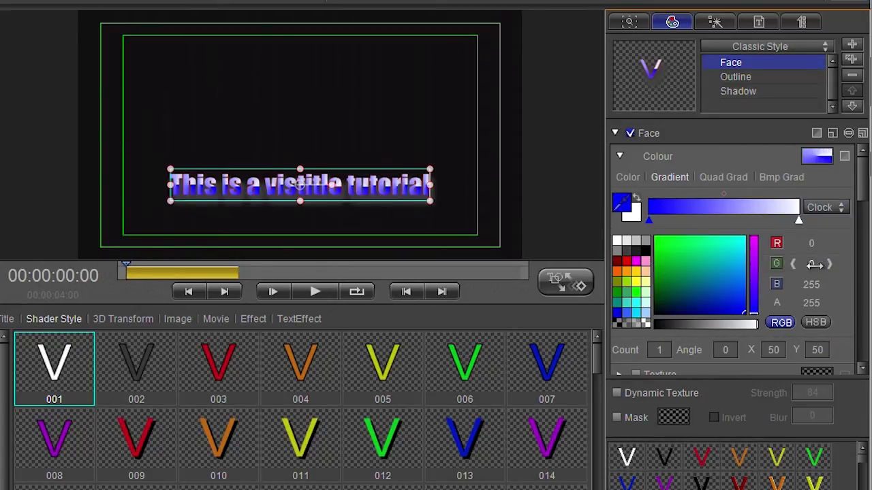
left_click(839, 208)
left_click(814, 280)
left_click(840, 207)
left_click(828, 228)
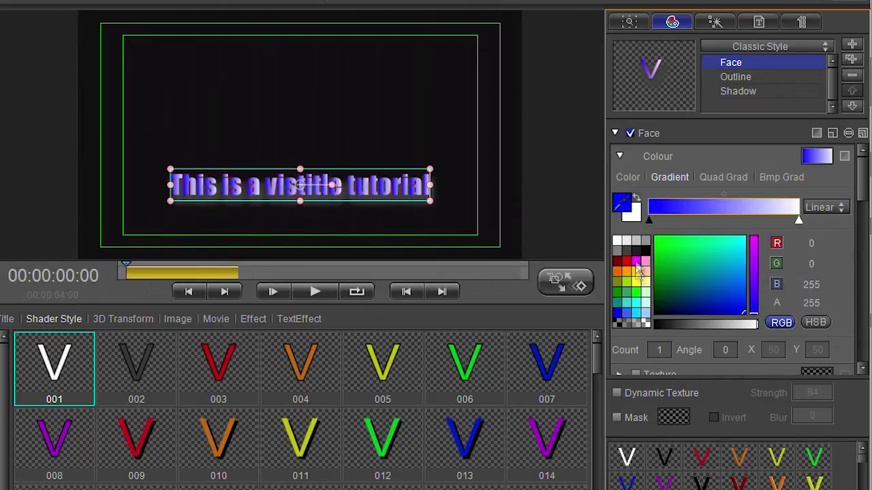
- Make the linear gradient run magenta, yellow, cyan and green to white using added colour stops
left_click(636, 262)
left_click(798, 222)
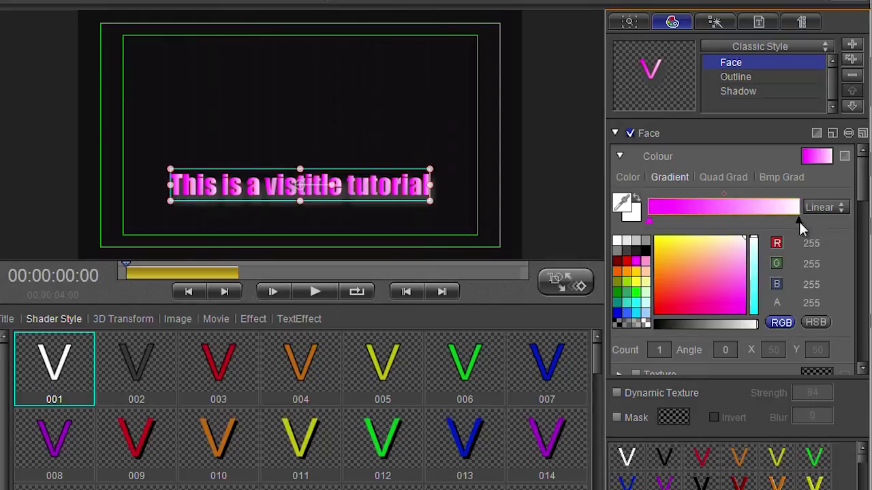
left_click(695, 222)
left_click(637, 272)
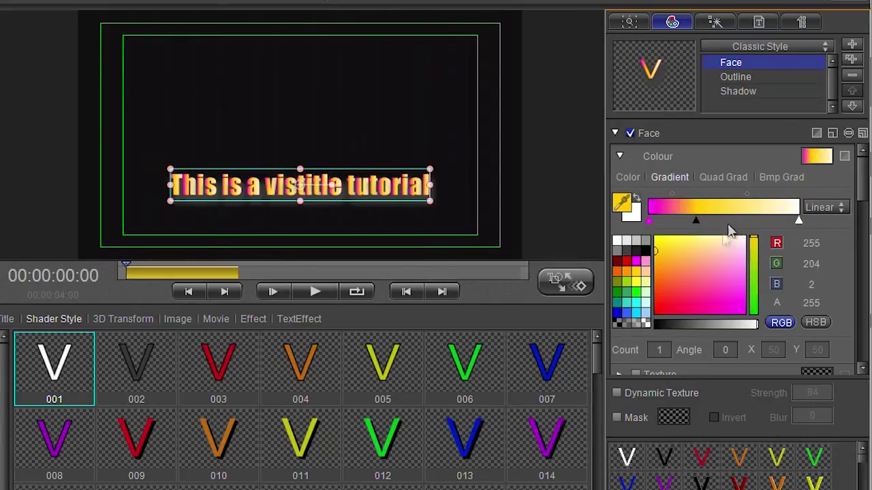
left_click(730, 222)
left_click(635, 305)
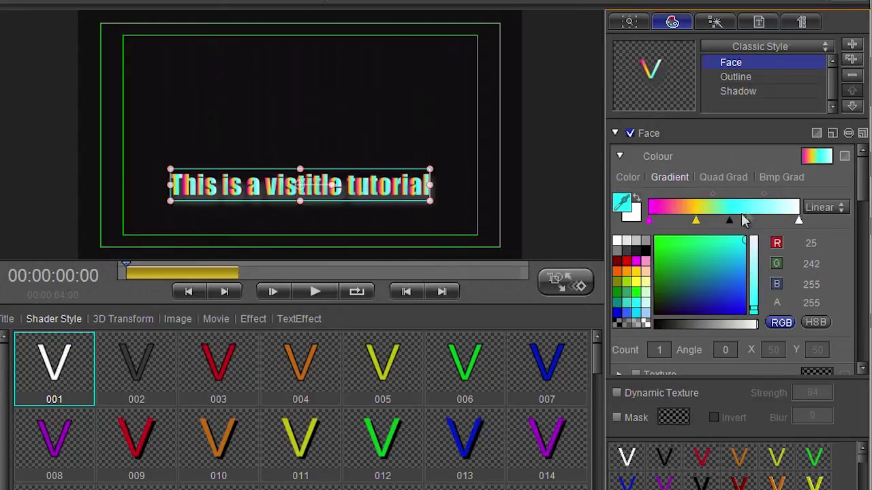
left_click_drag(730, 222, 741, 222)
left_click(768, 222)
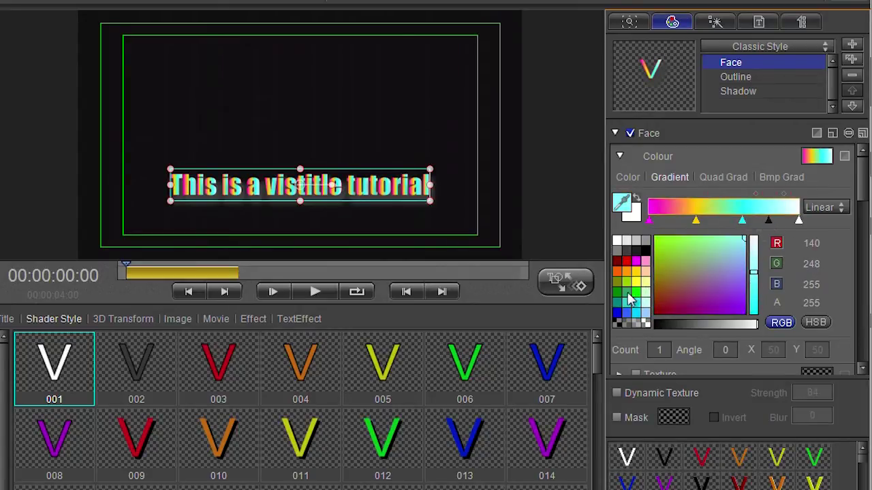
left_click(628, 291)
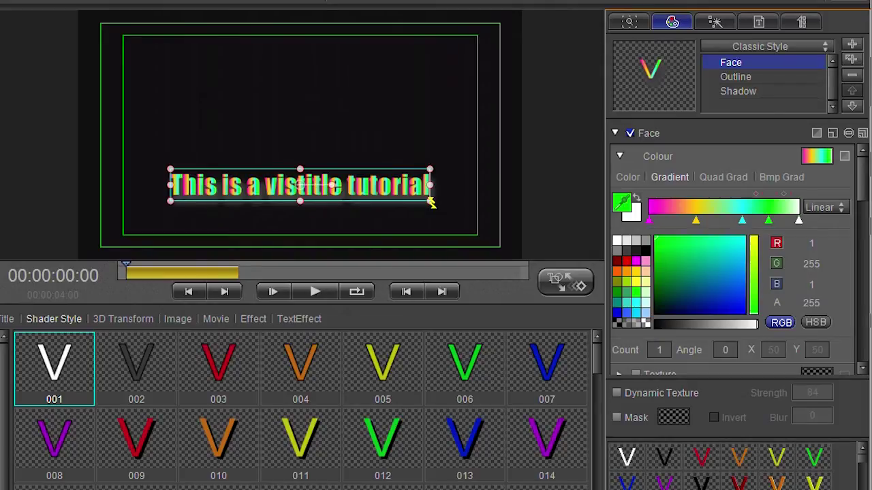
- Compare the four-corner, linear and bitmap gradients, settling on the bitmap-based gradient
left_click(715, 176)
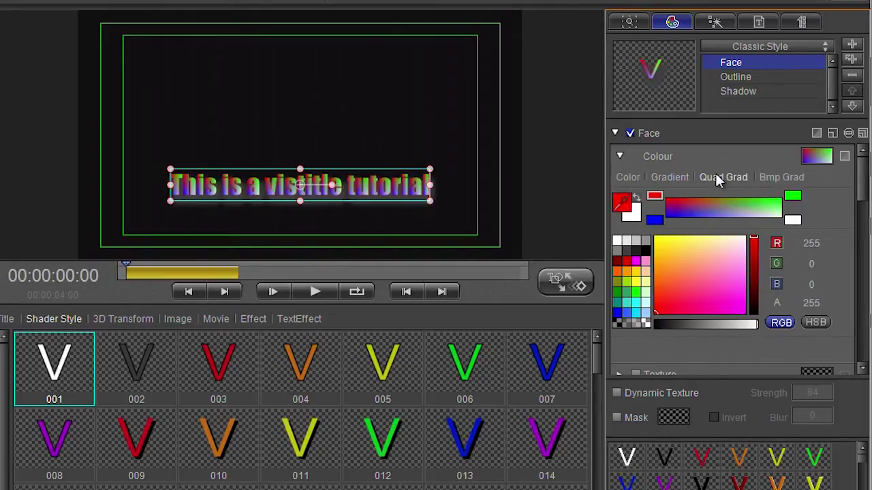
left_click(779, 183)
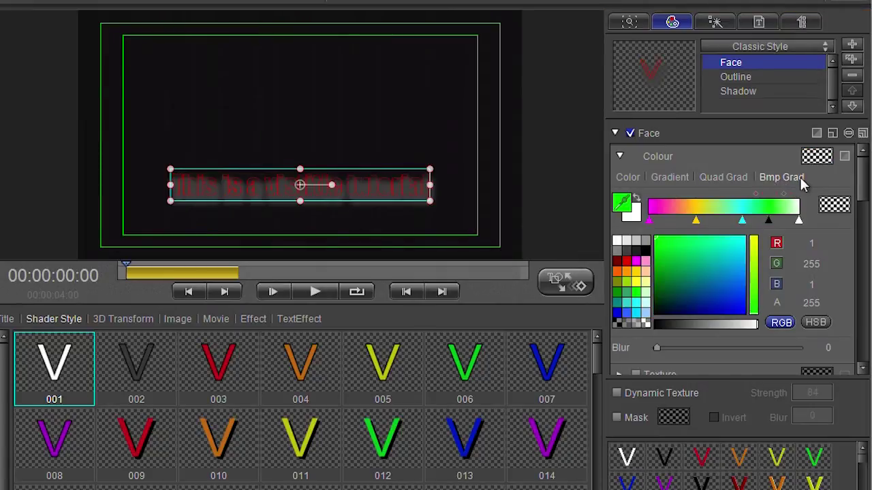
left_click(715, 178)
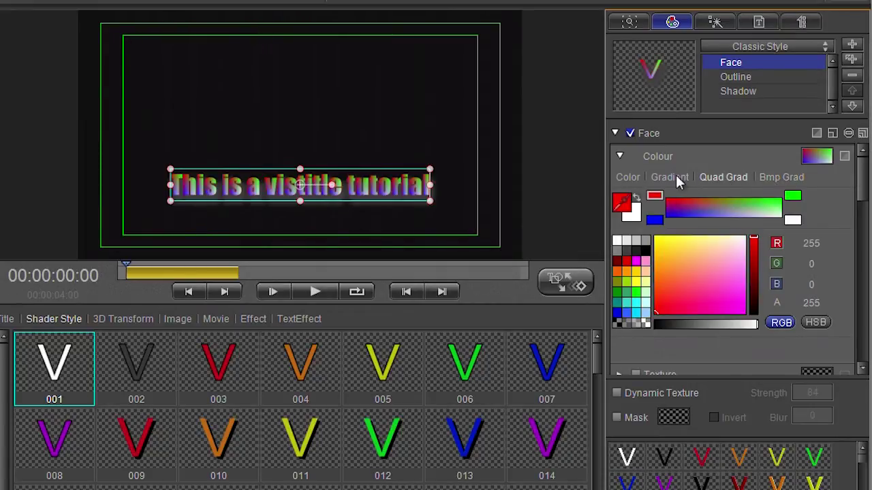
left_click(671, 178)
left_click(780, 178)
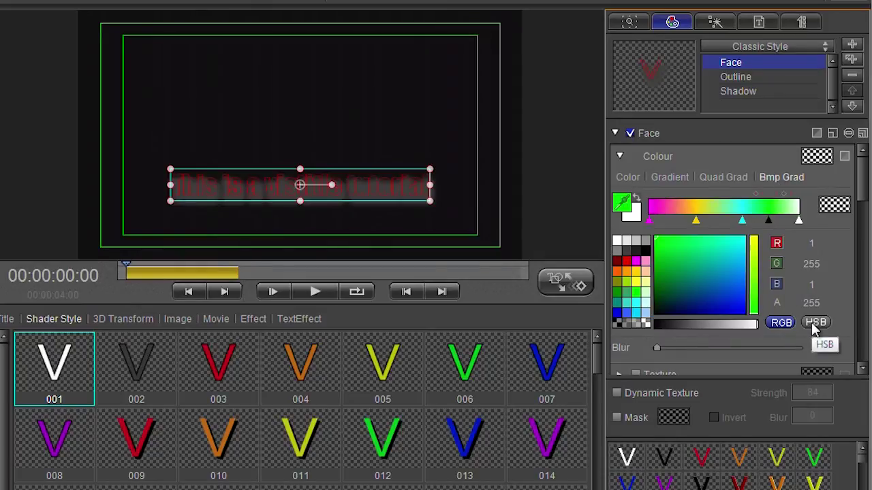
- Apply a crossed-rays pattern from the BitmapGrad library to the title face and close the library
left_click(839, 205)
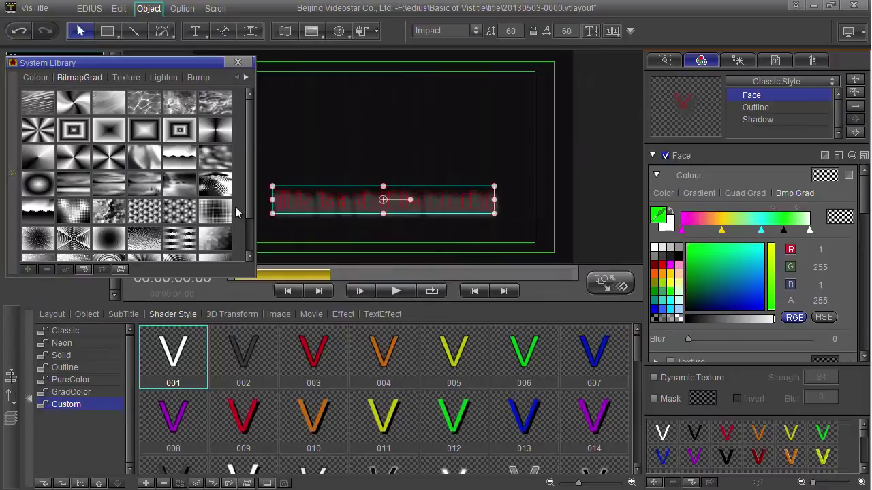
left_click(175, 160)
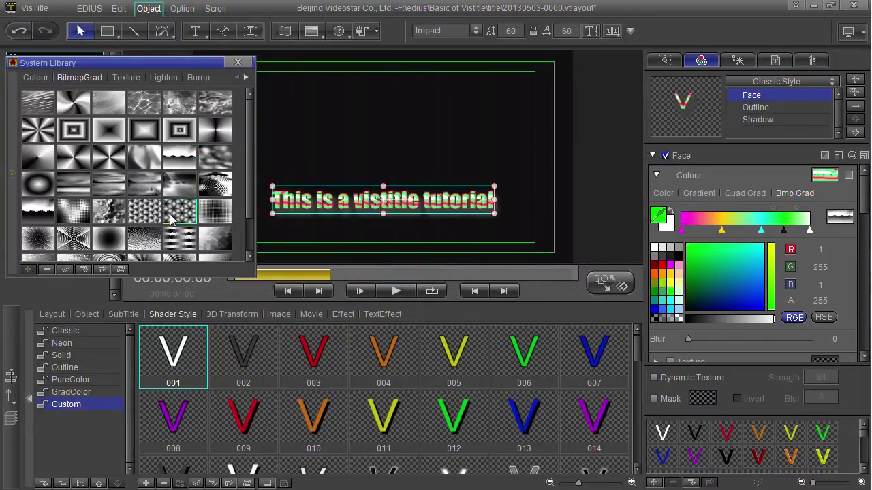
left_click(109, 185)
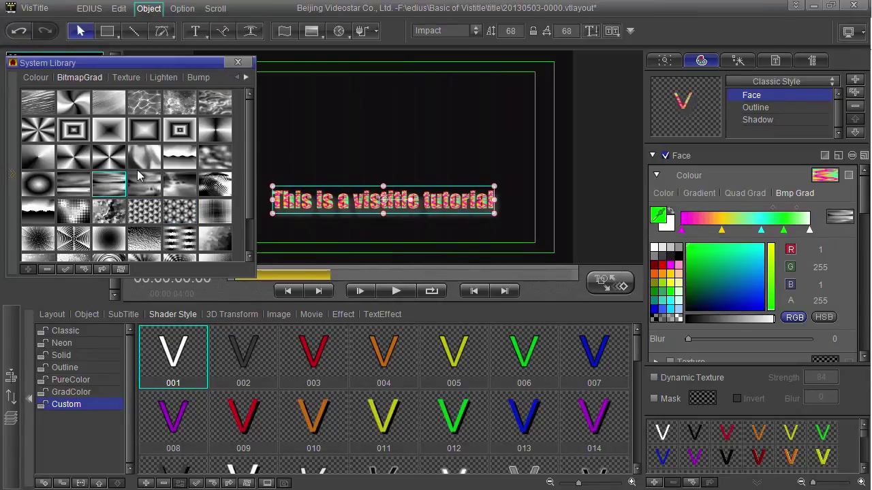
left_click(73, 157)
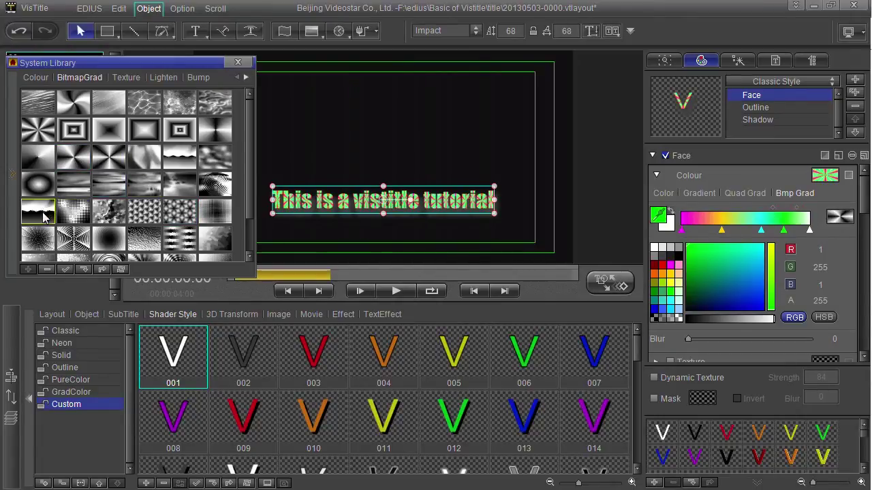
left_click(42, 217)
left_click(238, 62)
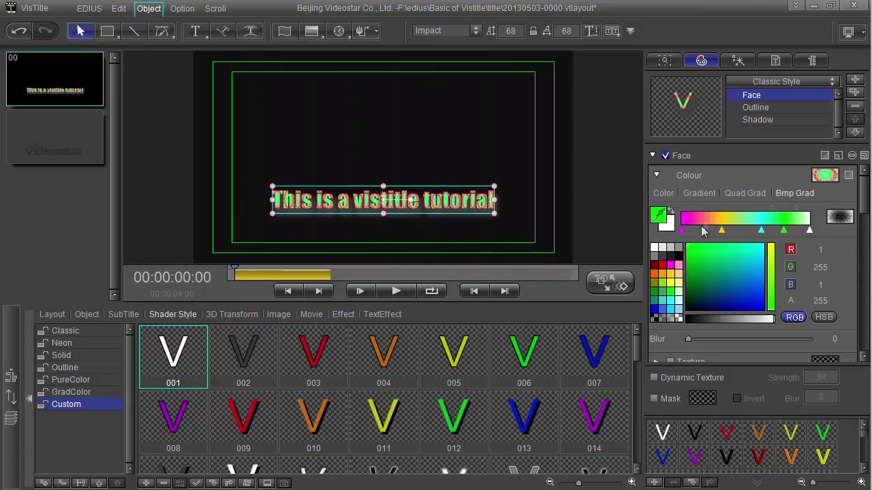
- Set the face back to plain solid white (R 255, G 255, B 255), dropping the bitmap gradient
left_click(661, 194)
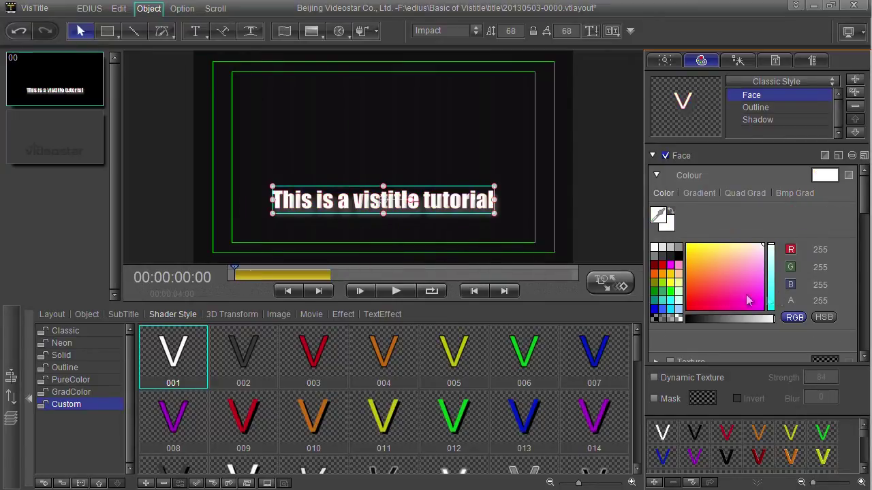
scroll(821, 250, "down", 10)
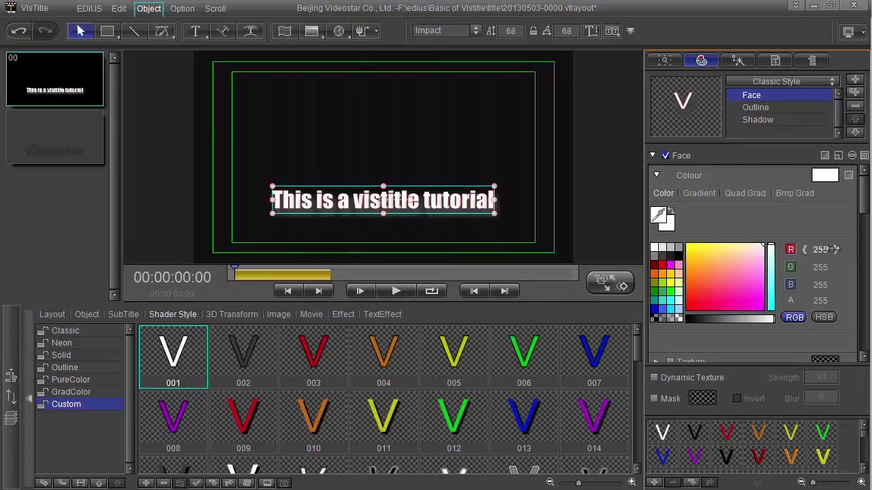
left_click_drag(864, 218, 864, 235)
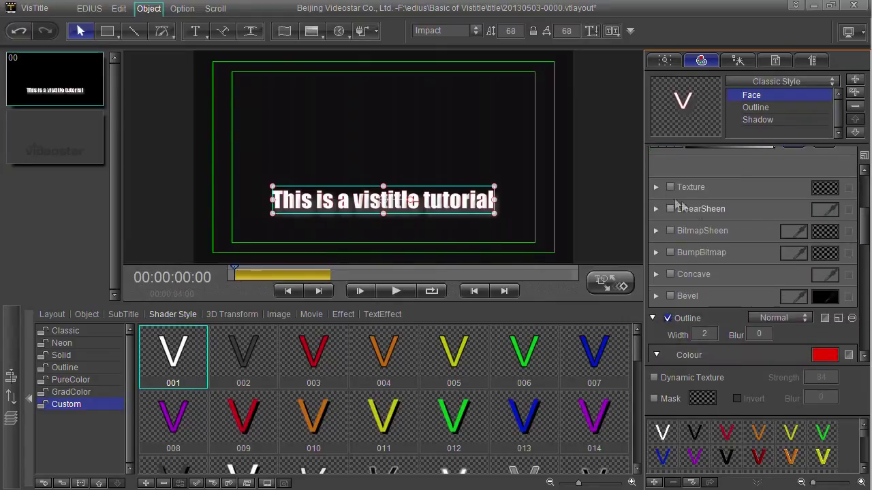
- Turn on face Texture and apply a blue-grey swirled library texture at 100 scale
left_click(656, 187)
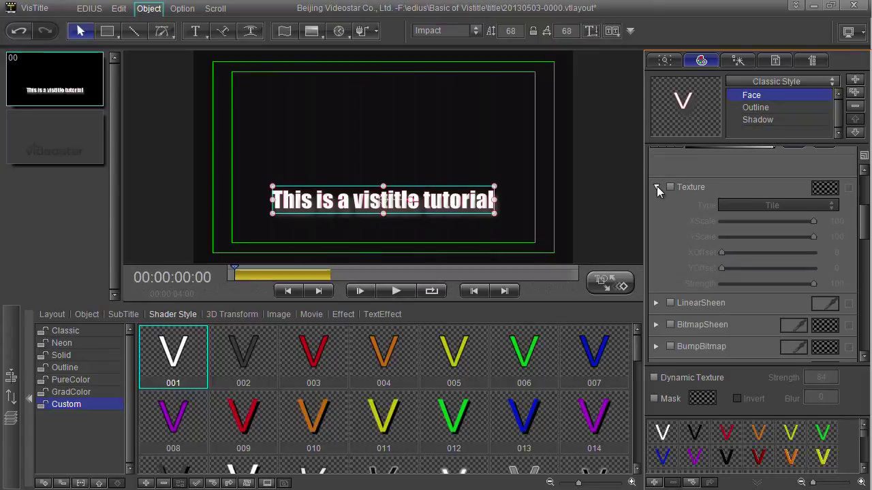
left_click(656, 187)
scroll(682, 208, "up", 2)
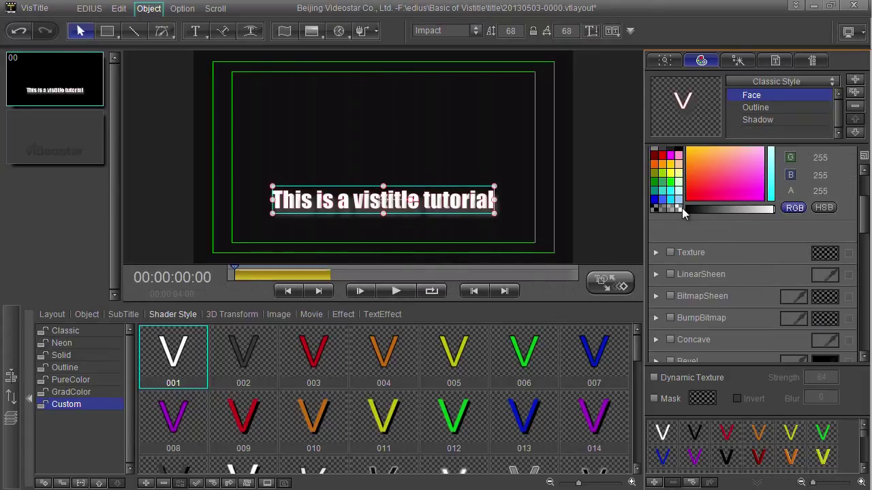
left_click(656, 252)
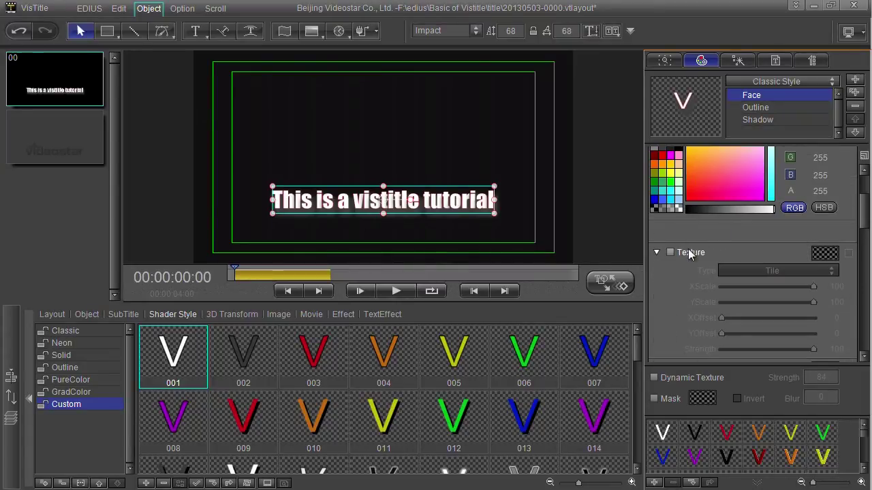
left_click(671, 252)
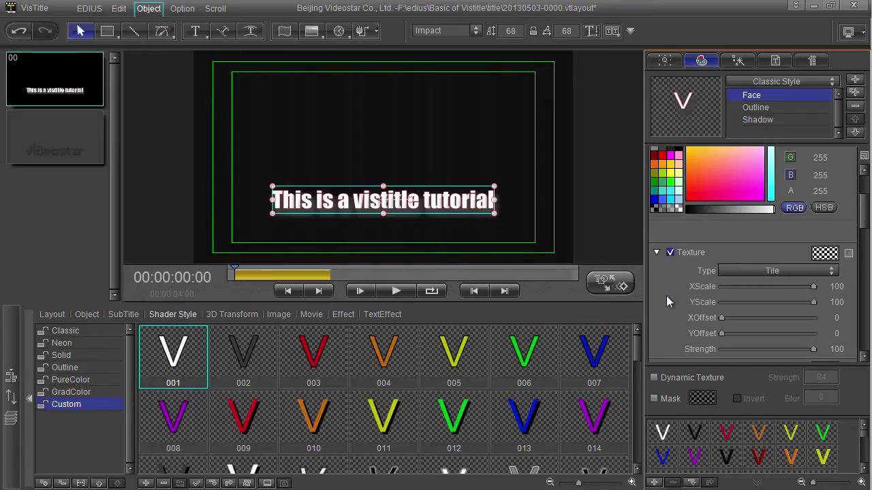
left_click(825, 253)
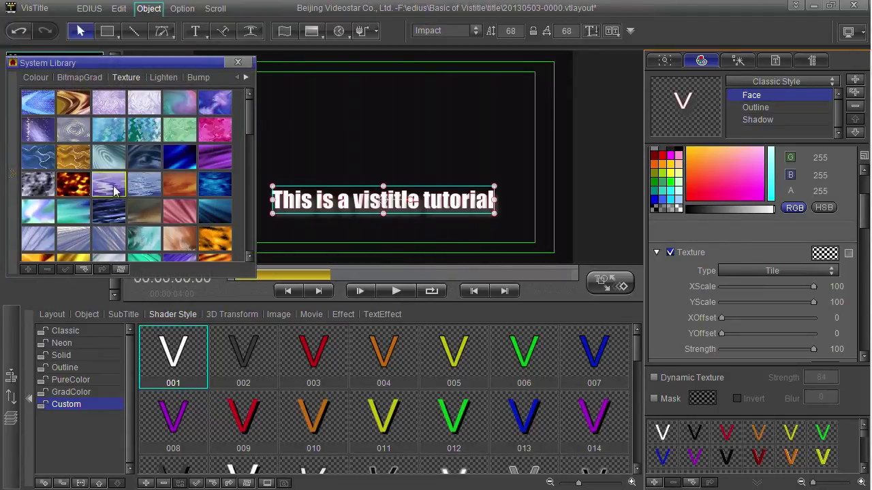
left_click(108, 161)
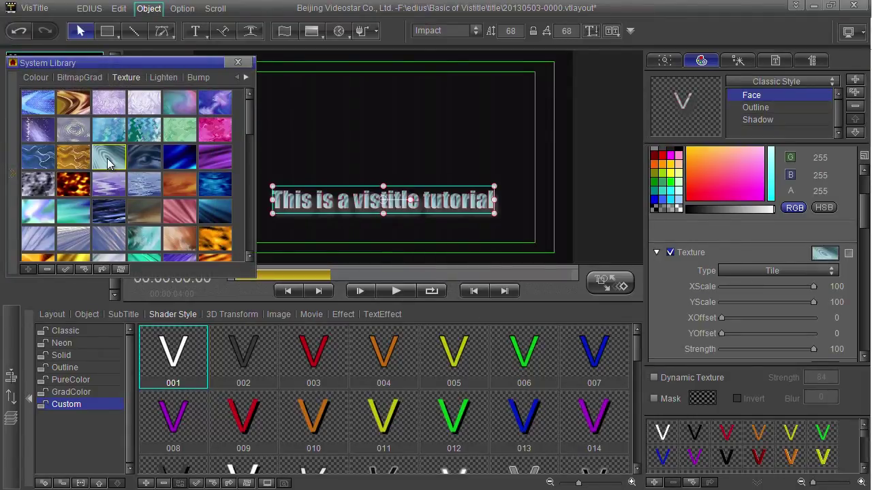
left_click(237, 62)
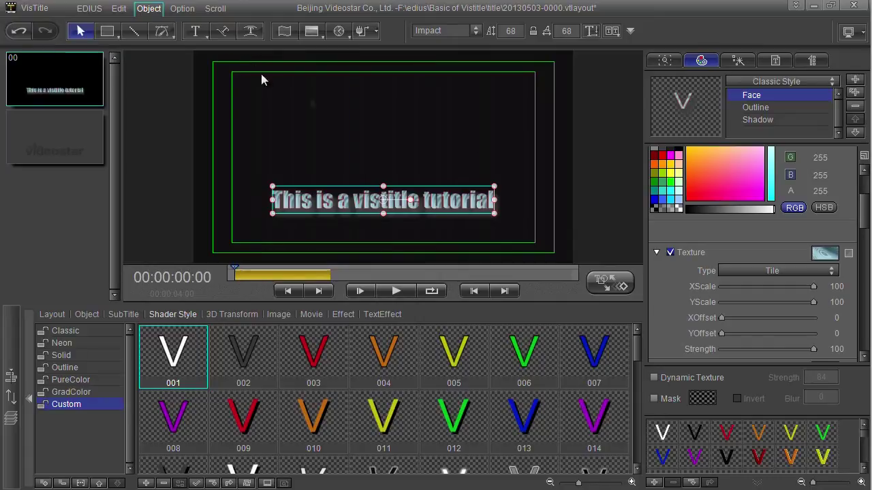
- Enable a linear sheen widened from 8 to 40, then a bitmap sheen from the System Library
scroll(845, 242, "down", 5)
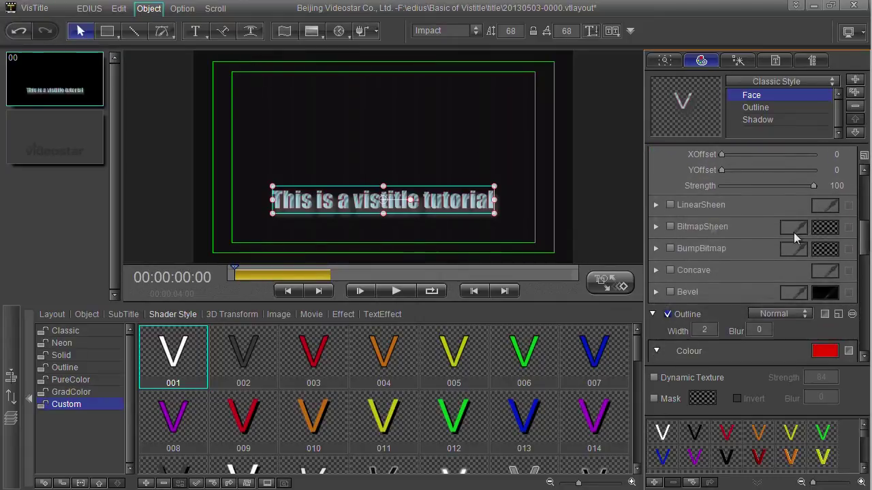
left_click(656, 206)
left_click(670, 205)
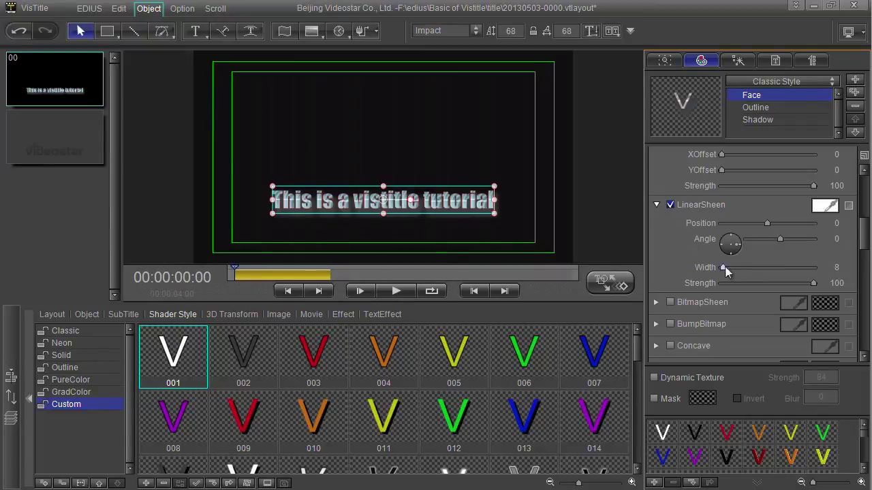
mouse_move(724, 267)
left_mouse_down()
mouse_move(745, 267)
mouse_move(735, 267)
left_mouse_up()
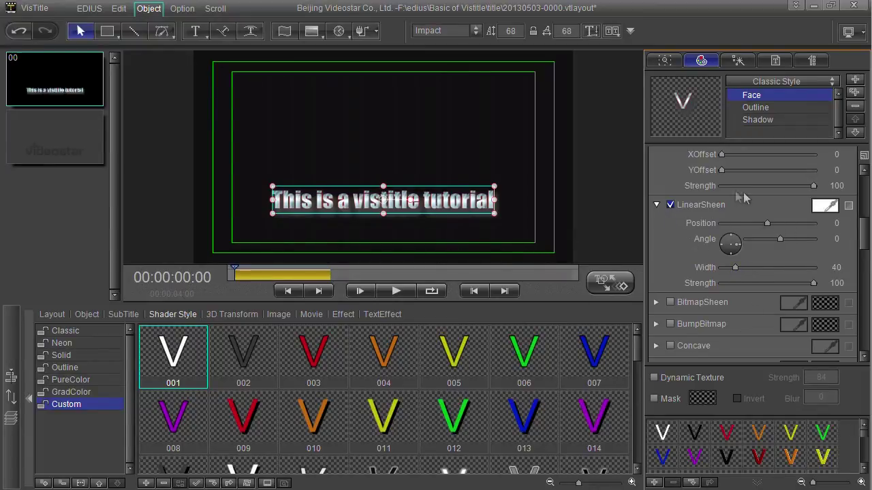
left_click(685, 206)
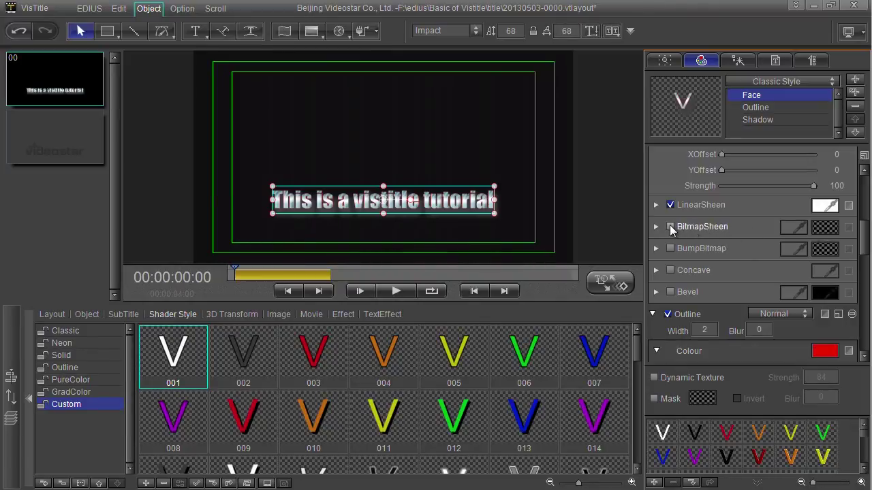
left_click(670, 227)
left_click(825, 227)
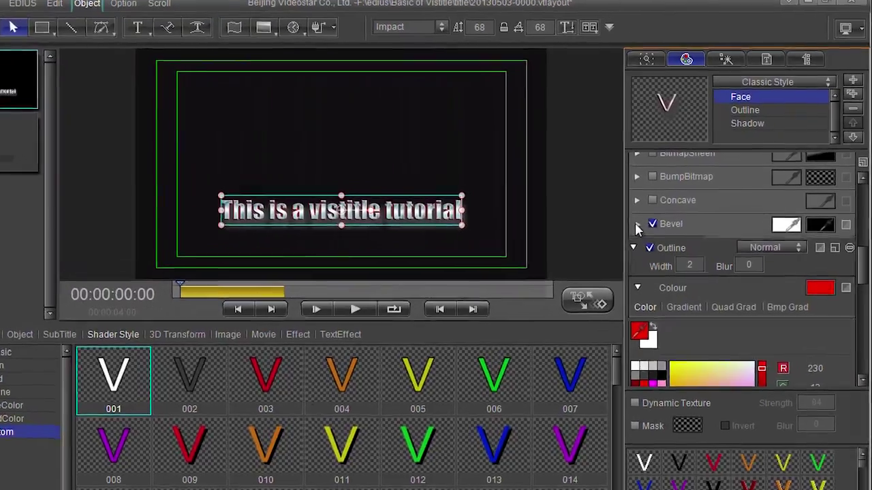
- Try bevel sizes and the Concave mode, then switch the bevel off and return to Raise
left_click(655, 214)
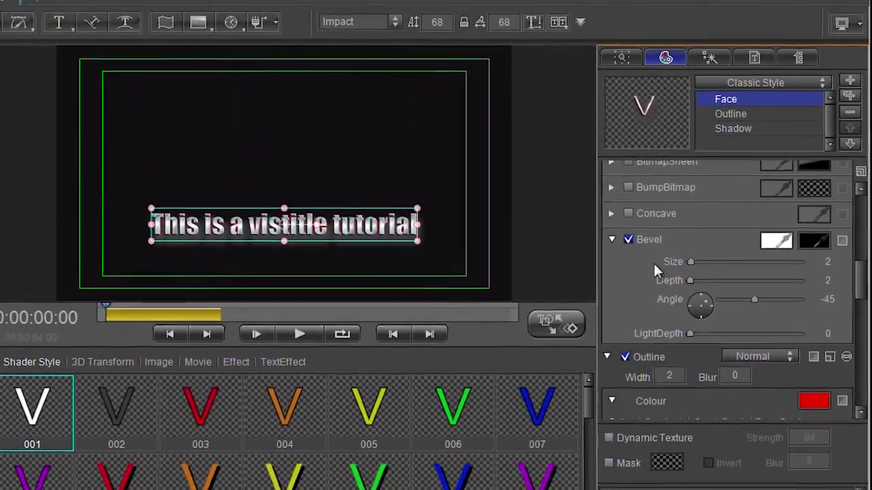
mouse_move(687, 265)
left_mouse_down()
mouse_move(701, 265)
mouse_move(691, 266)
mouse_move(693, 287)
mouse_move(692, 267)
left_mouse_up()
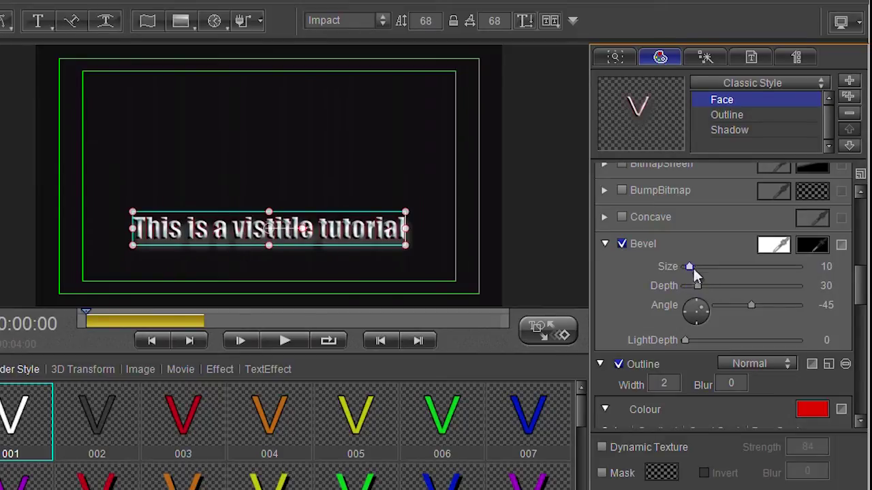
left_click(621, 243)
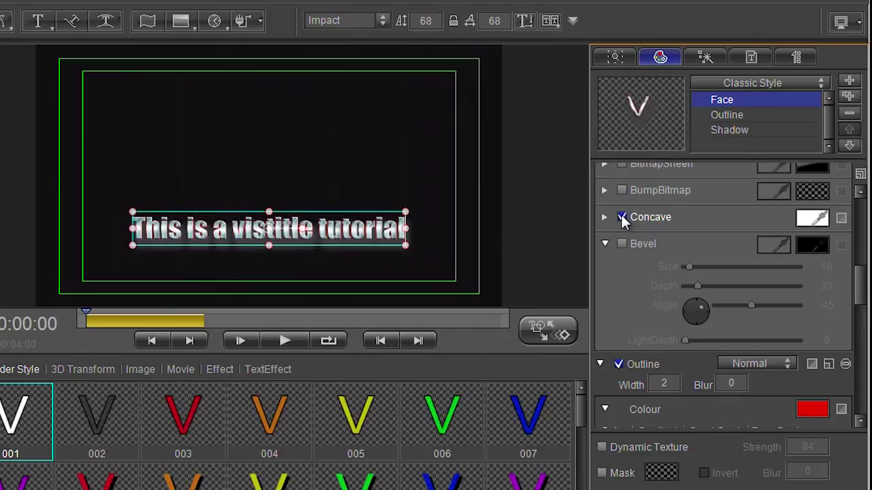
left_click(603, 216)
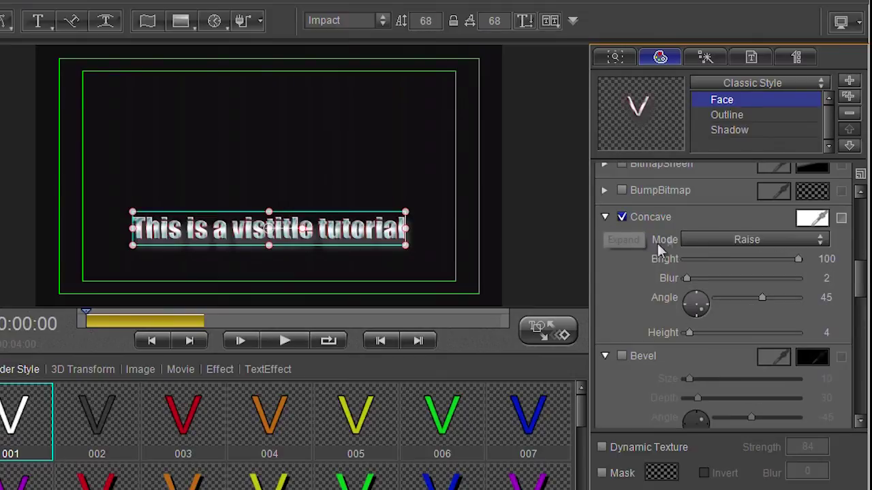
left_click(747, 239)
left_click(760, 280)
left_click(762, 242)
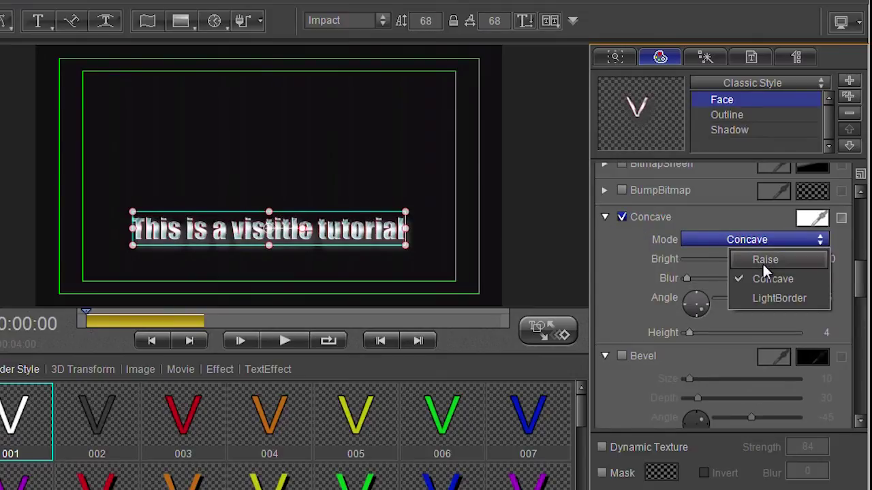
left_click(762, 262)
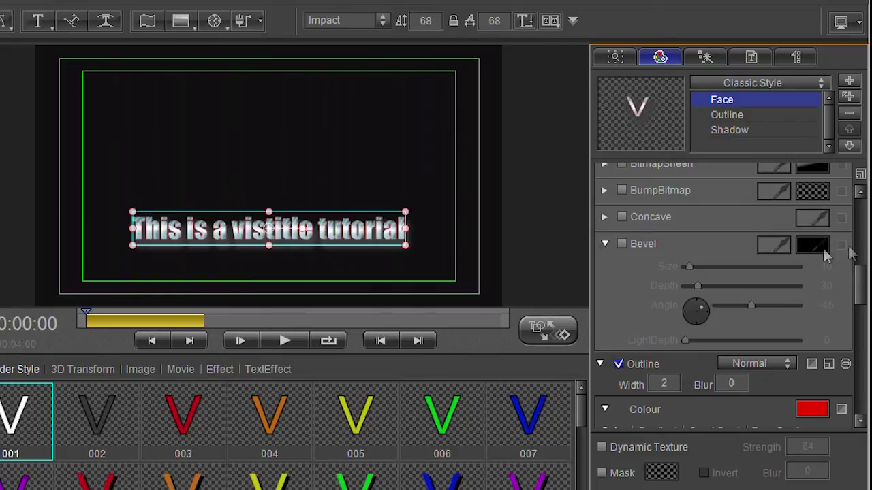
left_click(755, 100)
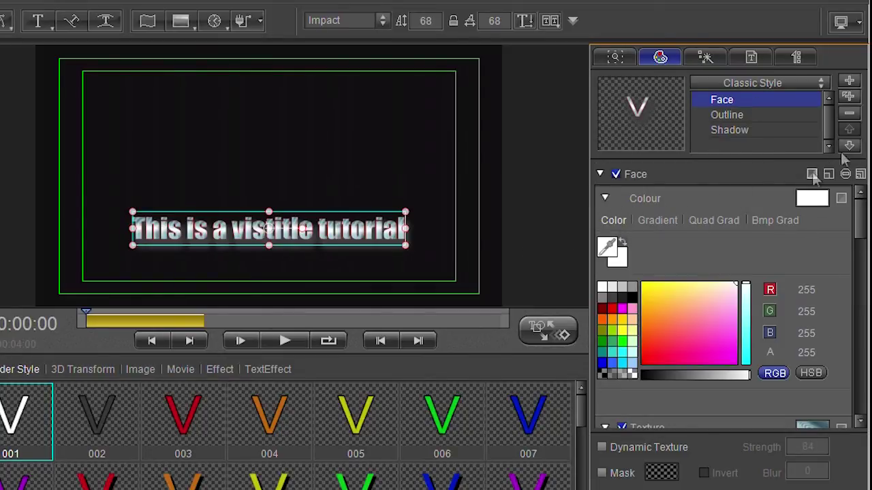
- Set the outline colour to near black (R 2, G 13, B 0) and leave the briefly green shadow off
left_click(748, 117)
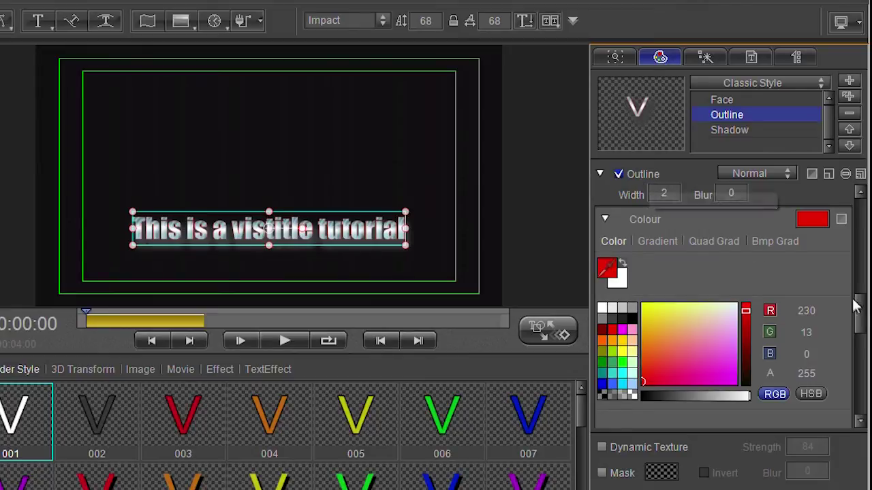
left_click_drag(860, 313, 864, 368)
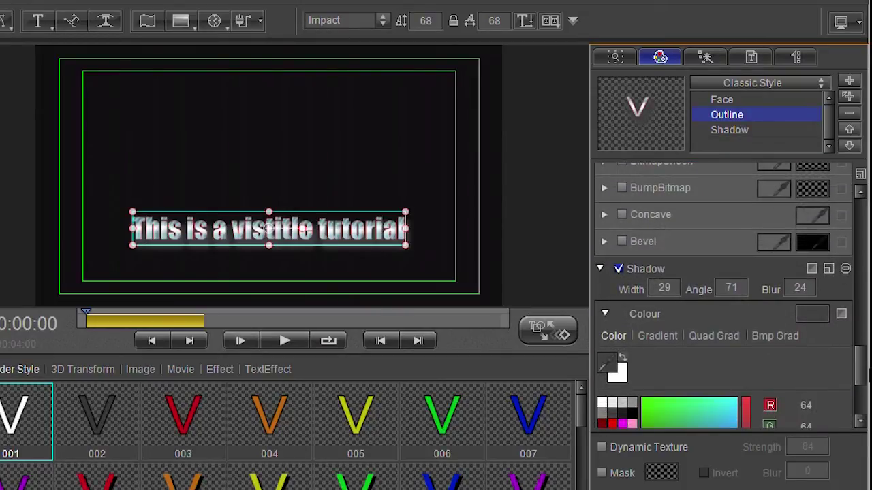
left_click(618, 269)
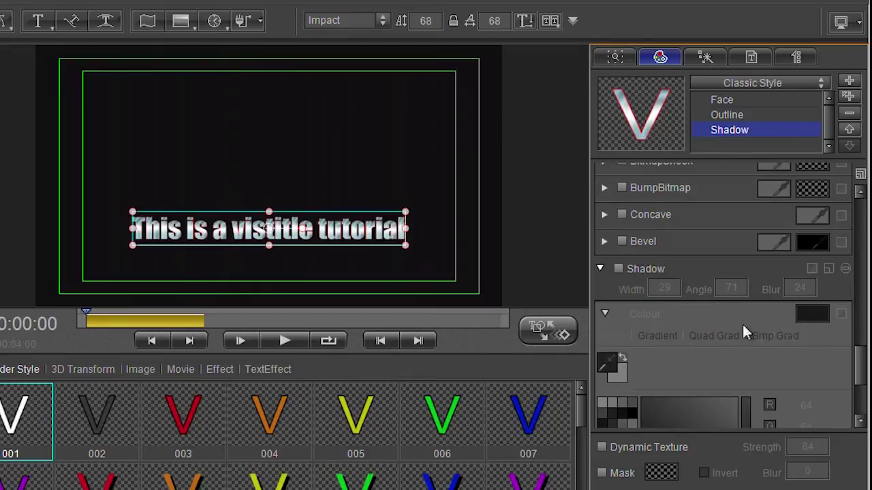
left_click(618, 269)
left_click(658, 410)
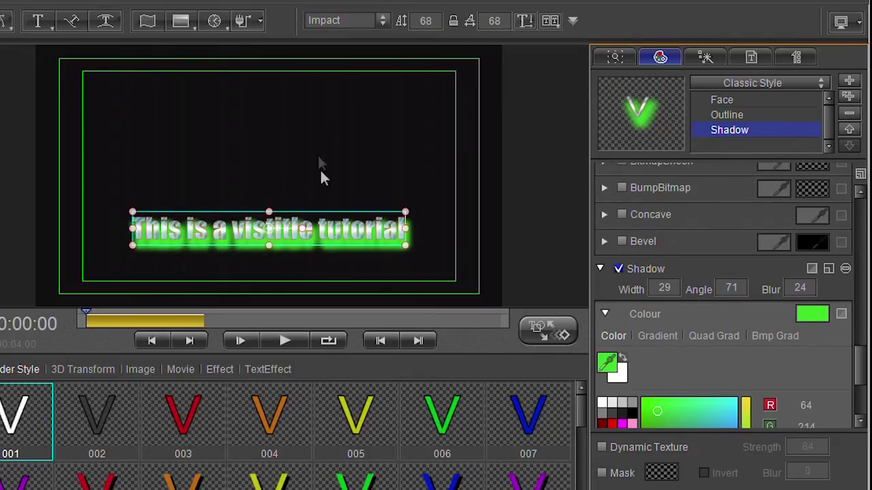
left_click(619, 269)
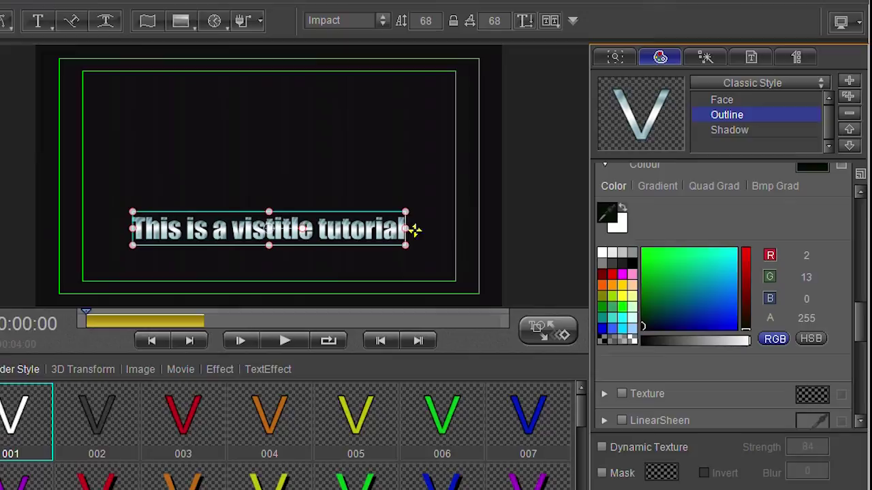
- Browse the Effect and Property tabs, nudge the title slightly lower, then show the Text list
left_click(707, 57)
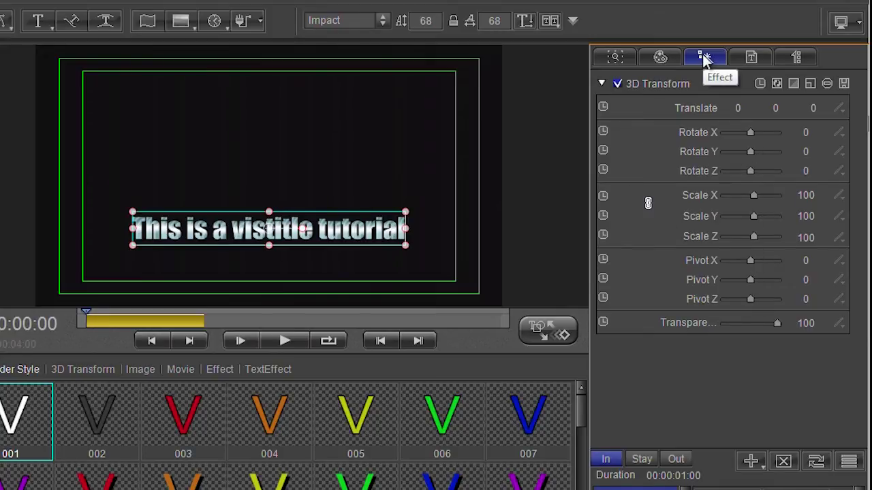
left_click(615, 58)
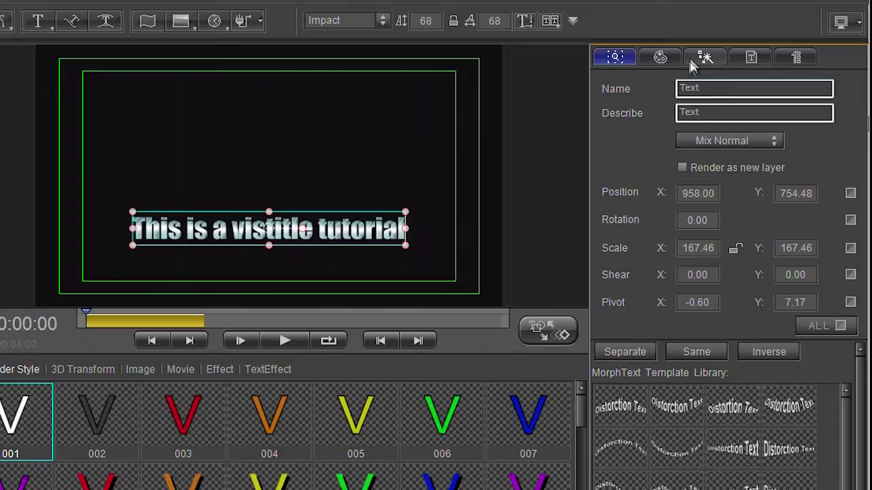
left_click(694, 58)
left_click(613, 59)
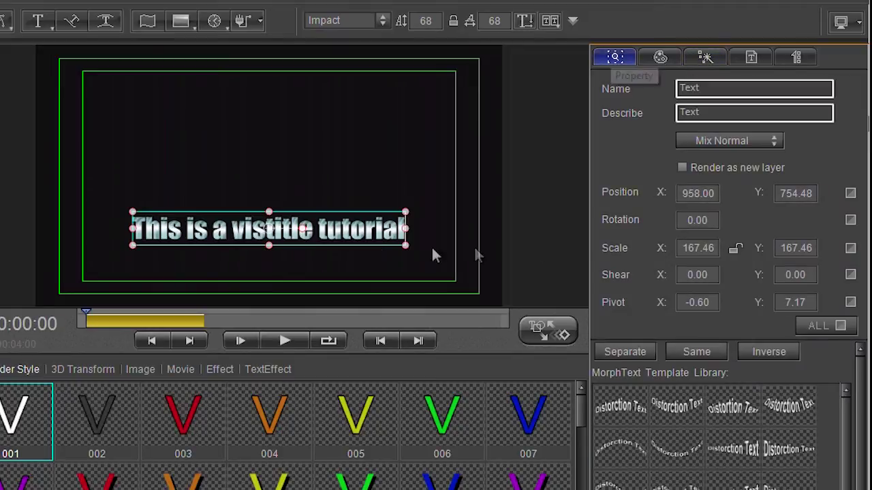
left_click_drag(350, 233, 354, 236)
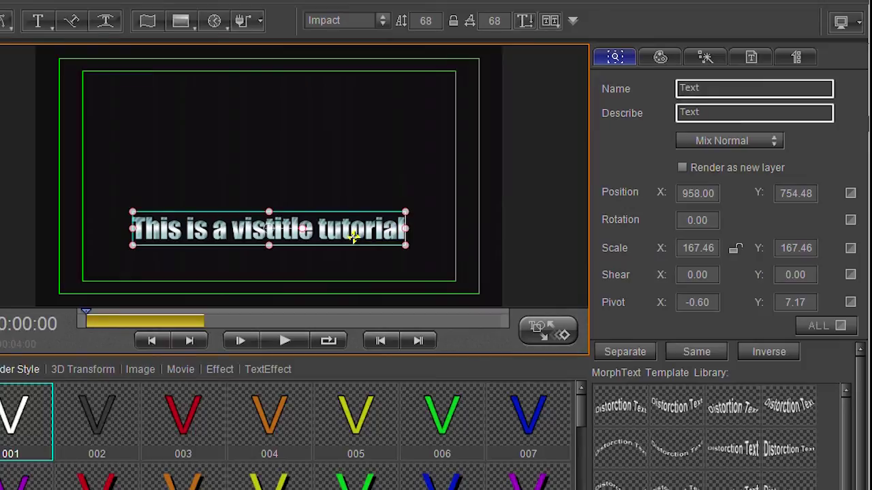
left_click(698, 57)
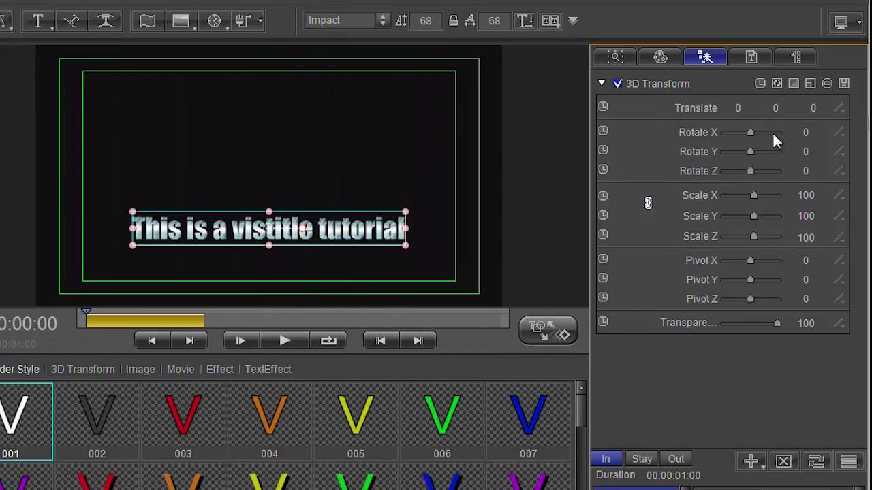
left_click(752, 58)
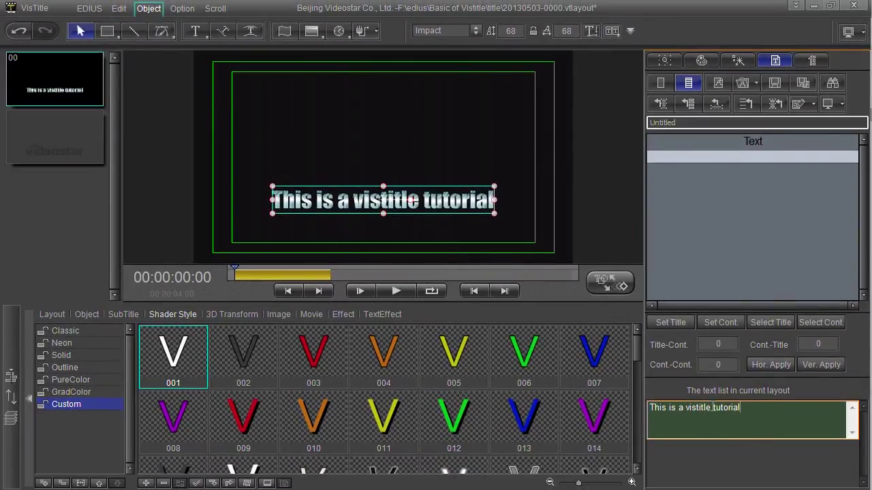
- Change 't' in tutorial to 'T' and 'v' in vistitle to 'V' in the text list
type("T")
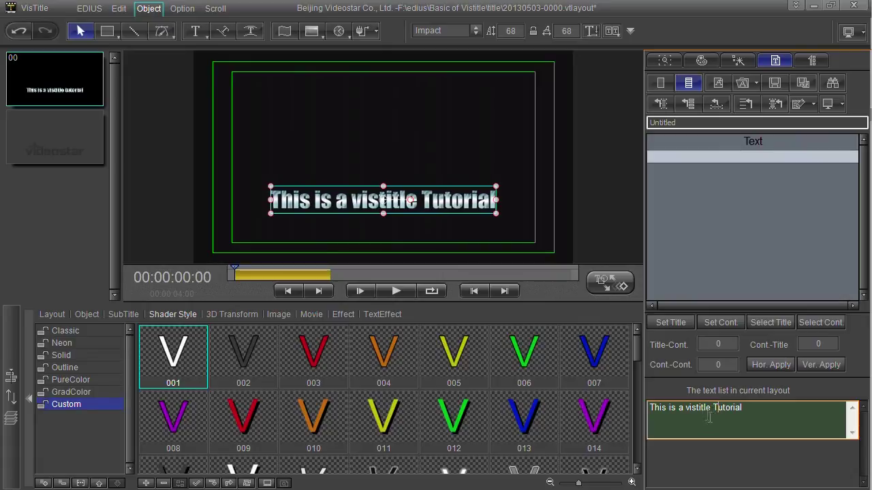
left_click(686, 407)
type("V")
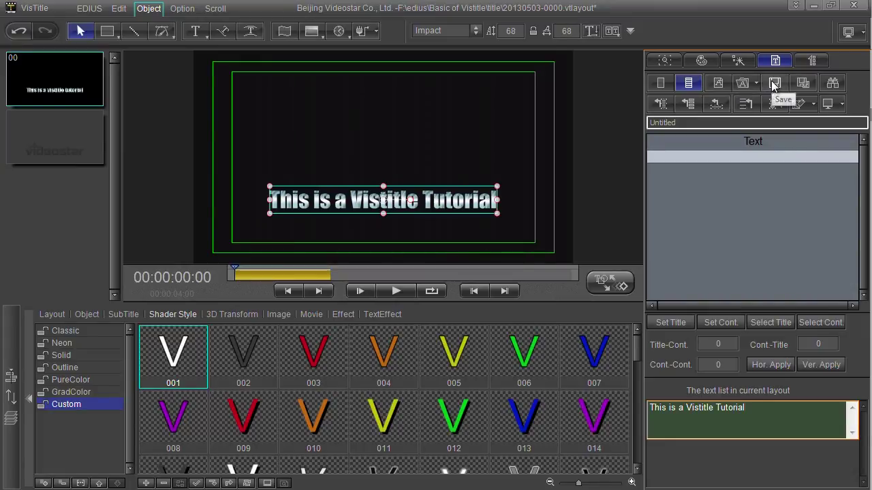
- Look through the Scroll, Shader and Text tabs, ending on the 3D Transform effect settings
left_click(812, 61)
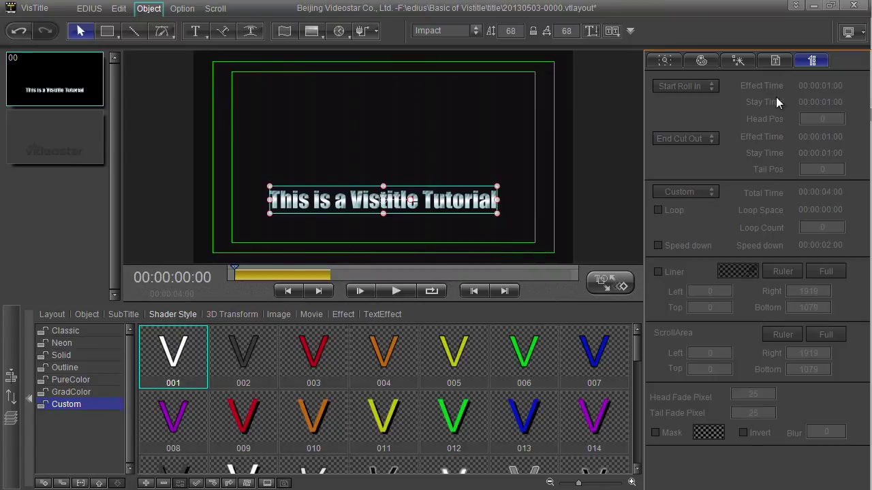
left_click(666, 60)
left_click(701, 61)
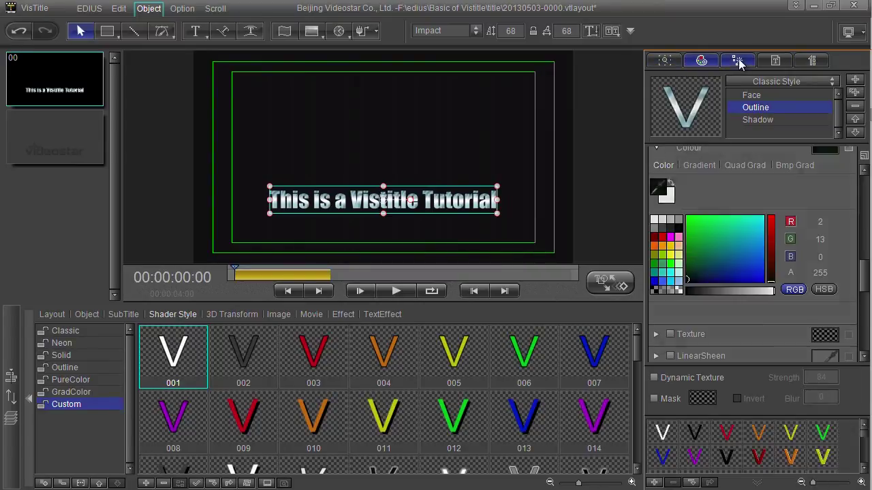
left_click(739, 61)
left_click(775, 61)
left_click(739, 61)
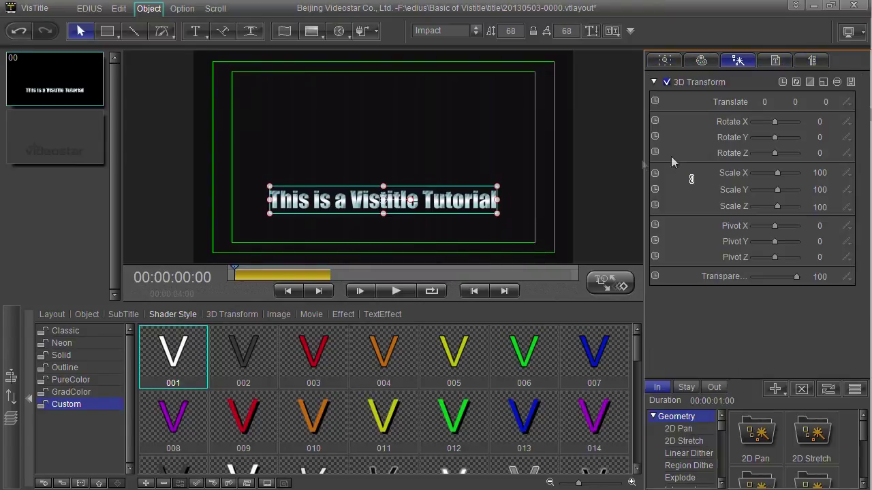
left_click(702, 60)
left_click(739, 61)
left_click(702, 61)
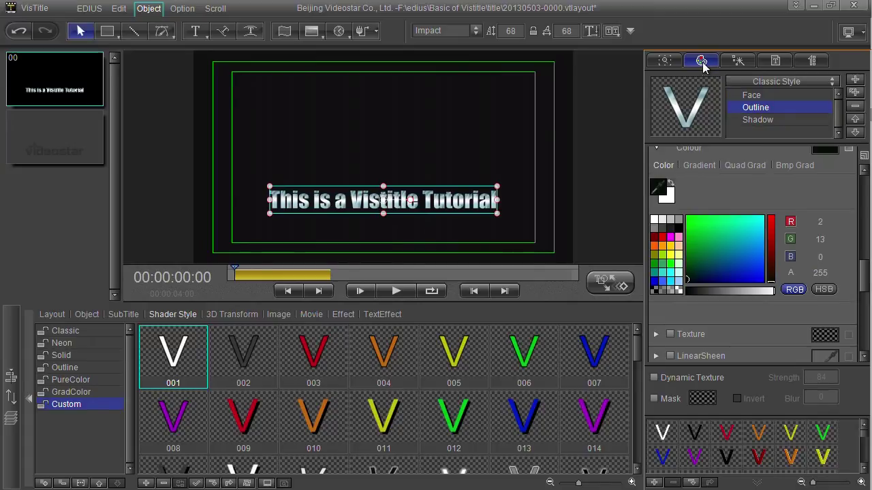
left_click(738, 60)
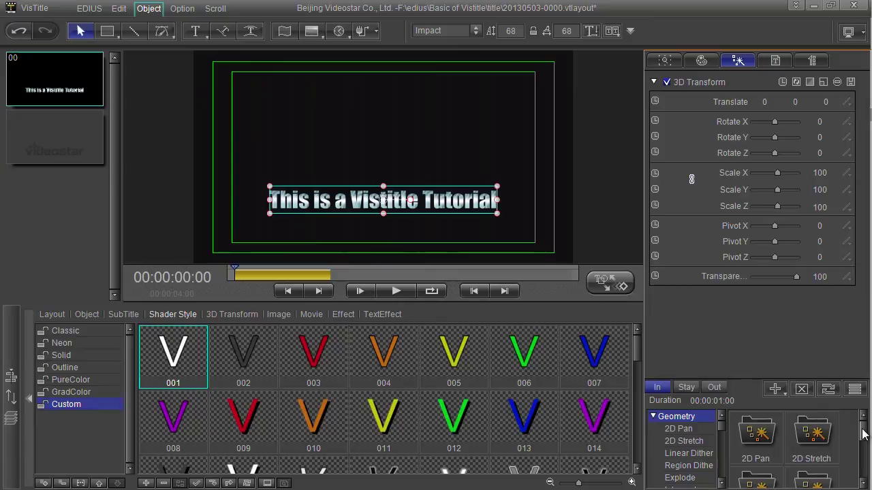
- Preview Geometry's Linear Dither and 2D Stretch entrance effects and nudge the title slightly lower
left_click_drag(863, 434, 865, 446)
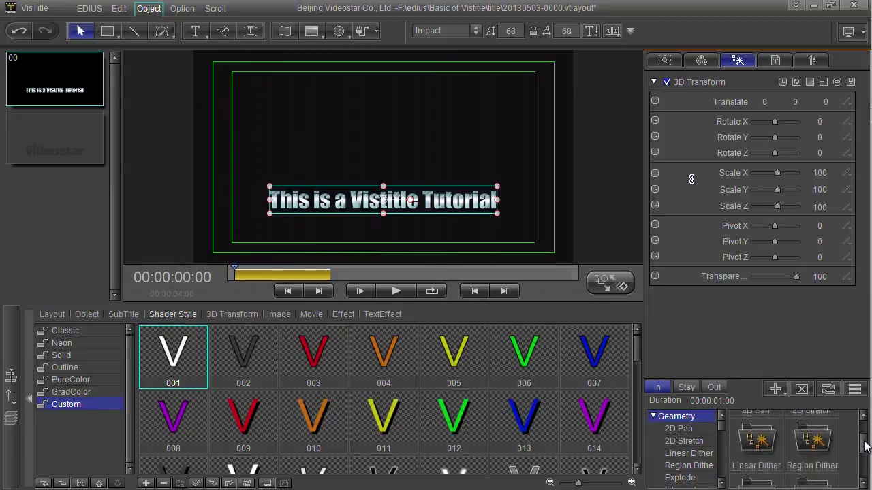
left_click(689, 455)
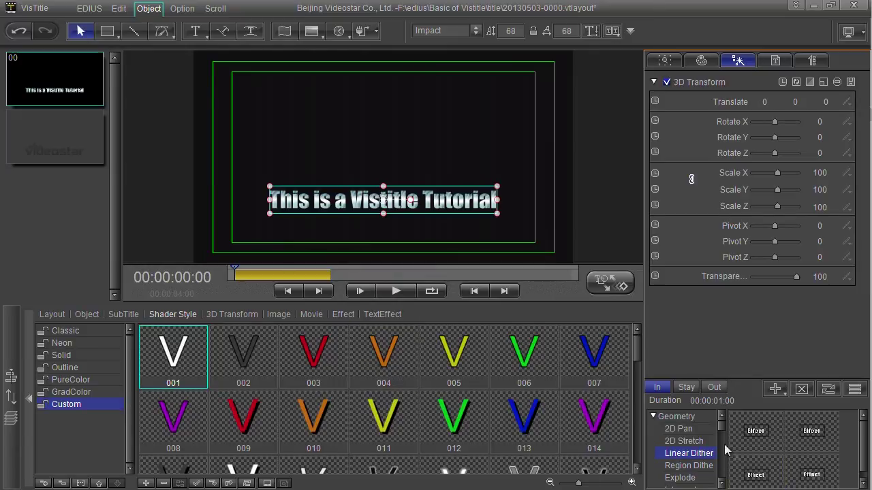
left_click(683, 441)
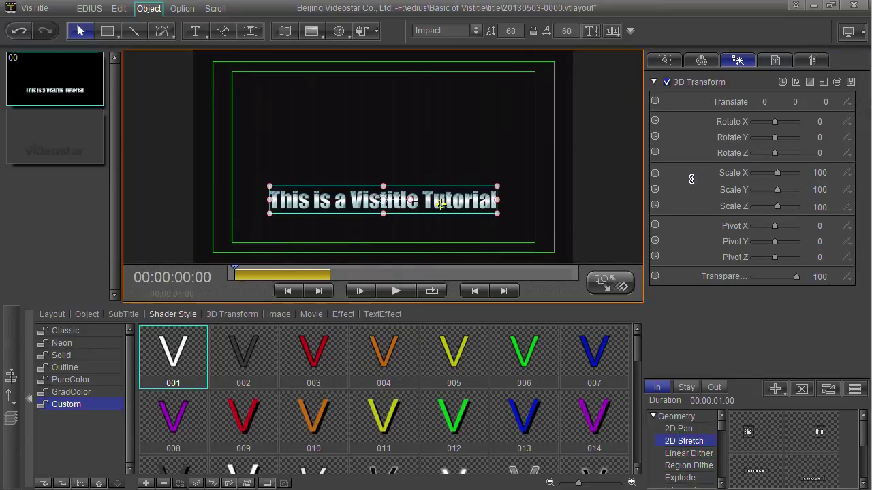
left_click_drag(441, 203, 443, 207)
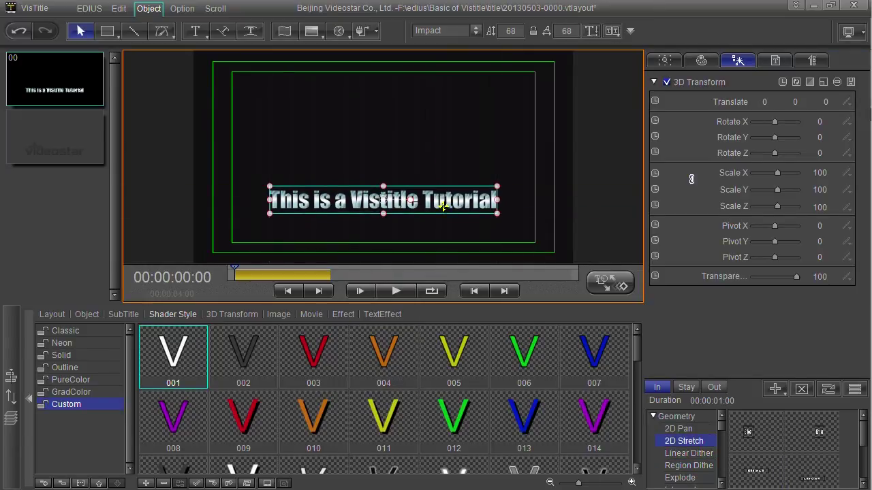